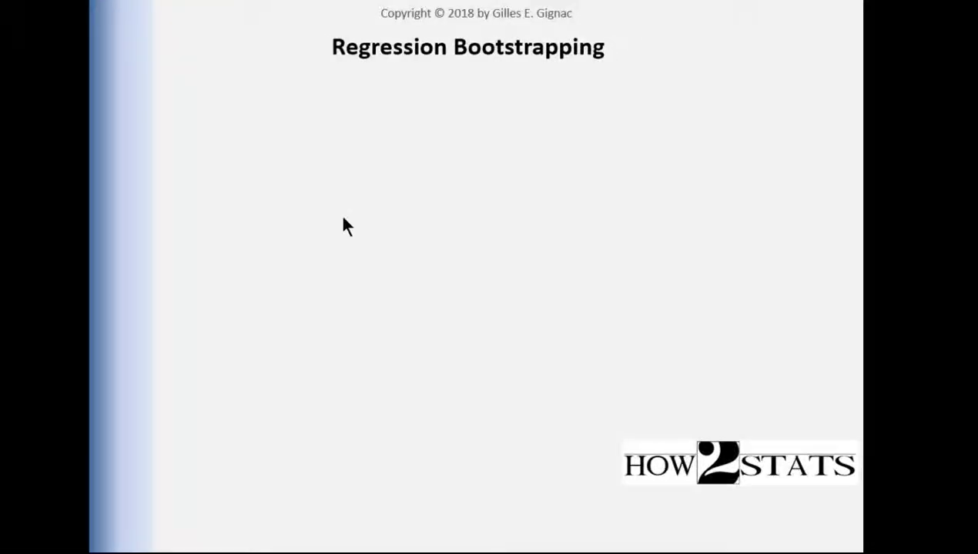
# Reveal the slide's bootstrap table: coefficient 7.609 has a BCa interval of -.508 to 14.238.
pyautogui.click(463, 322)
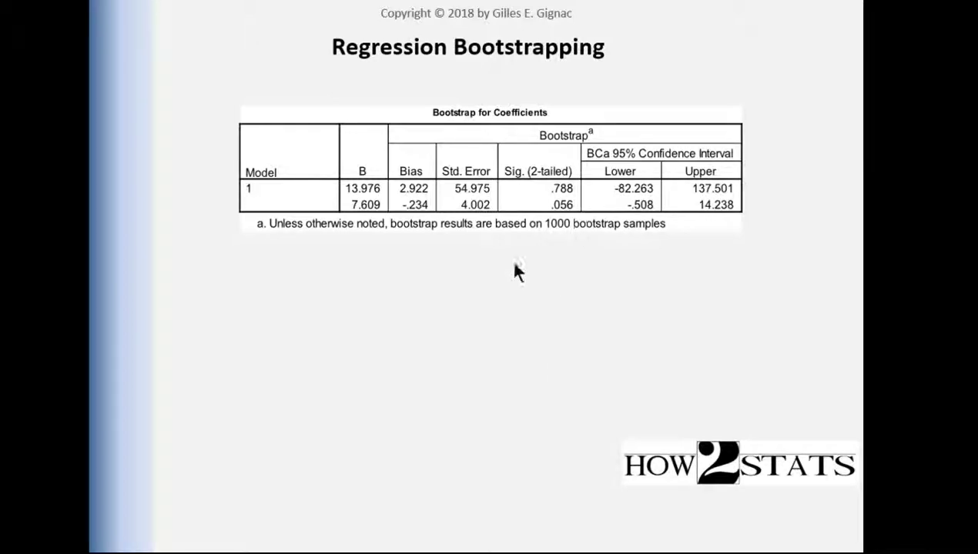
# In SPSS, start Linear Regression with earnings_per_day as dependent and education as independent.
pyautogui.hotkey('alt', 'Tab')
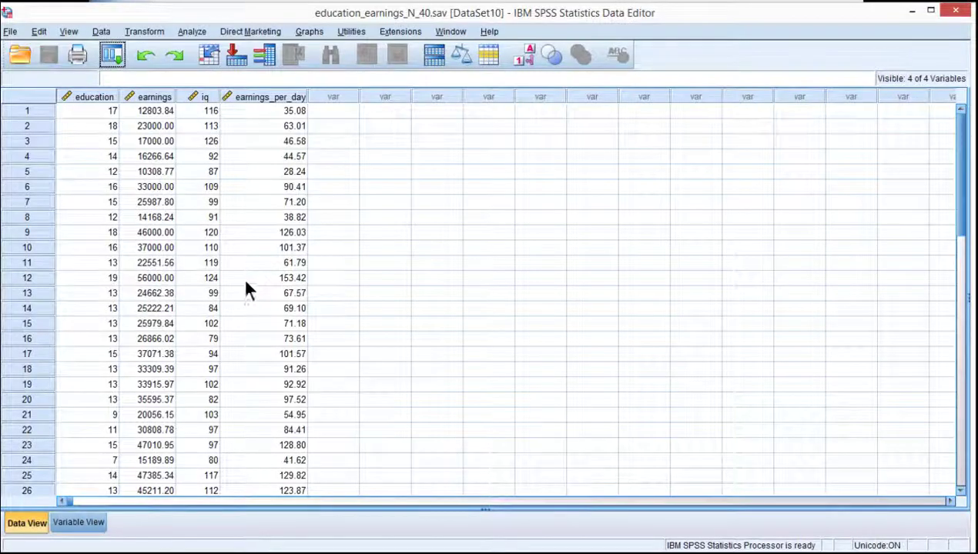
pyautogui.click(197, 31)
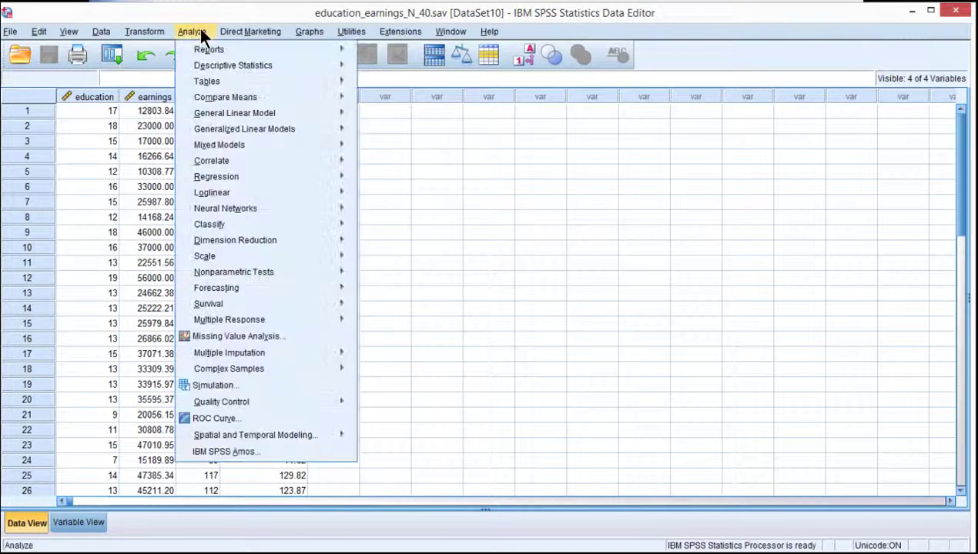
pyautogui.moveTo(281, 175)
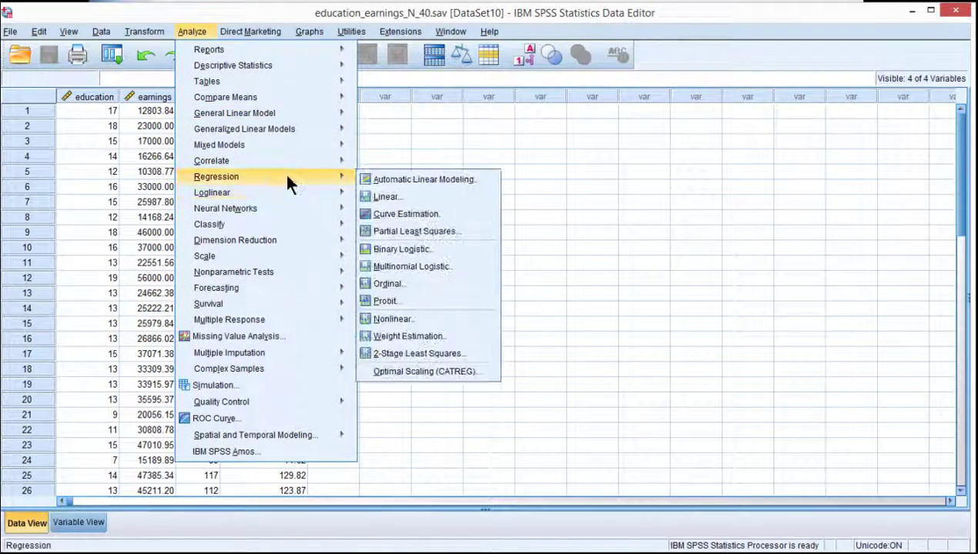
pyautogui.click(385, 198)
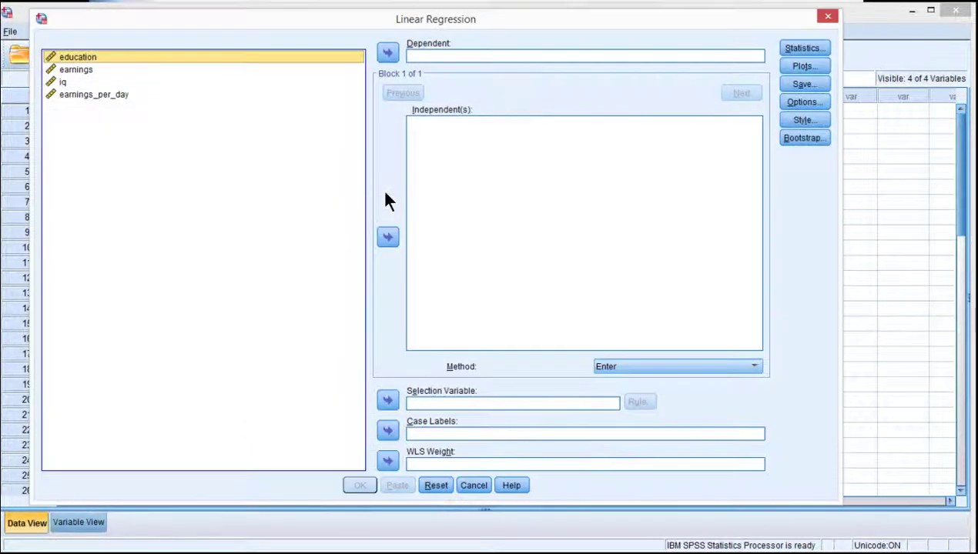
pyautogui.click(387, 238)
pyautogui.click(135, 94)
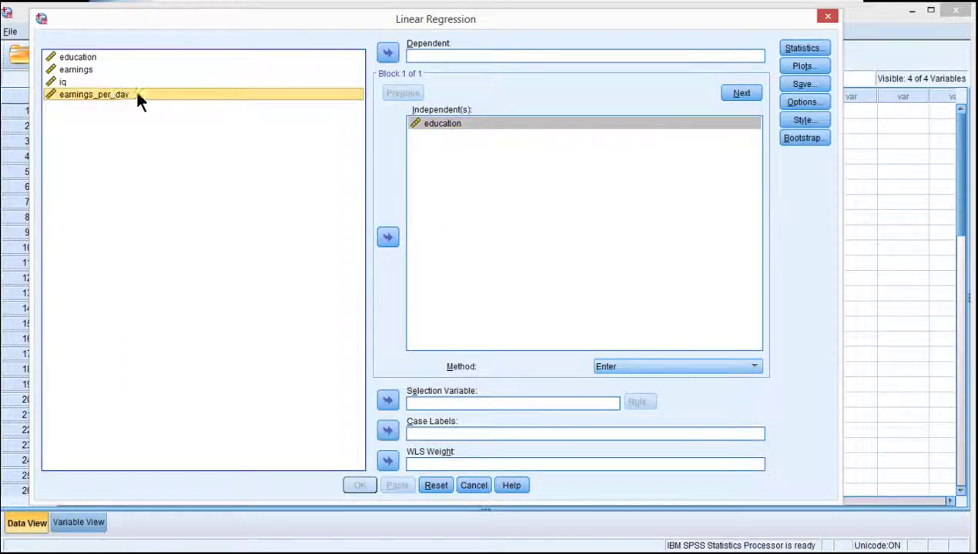
pyautogui.click(390, 58)
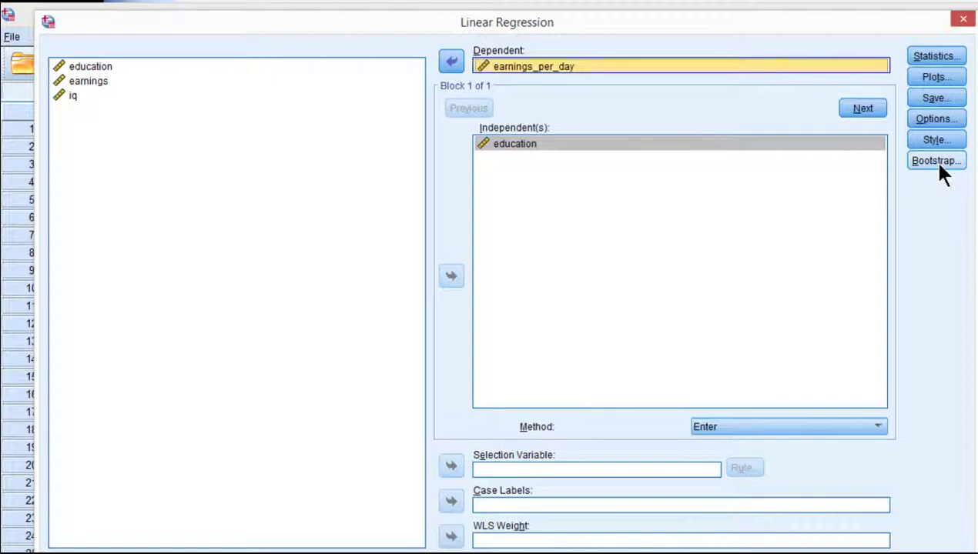
# Run the regression with 1000-sample bootstrapping and 95% BCa confidence intervals.
pyautogui.click(936, 168)
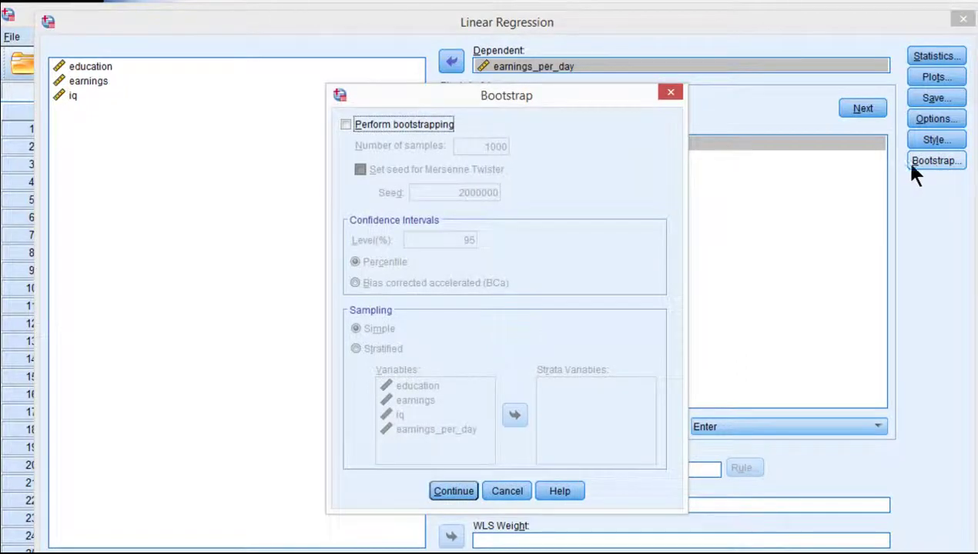
pyautogui.click(439, 127)
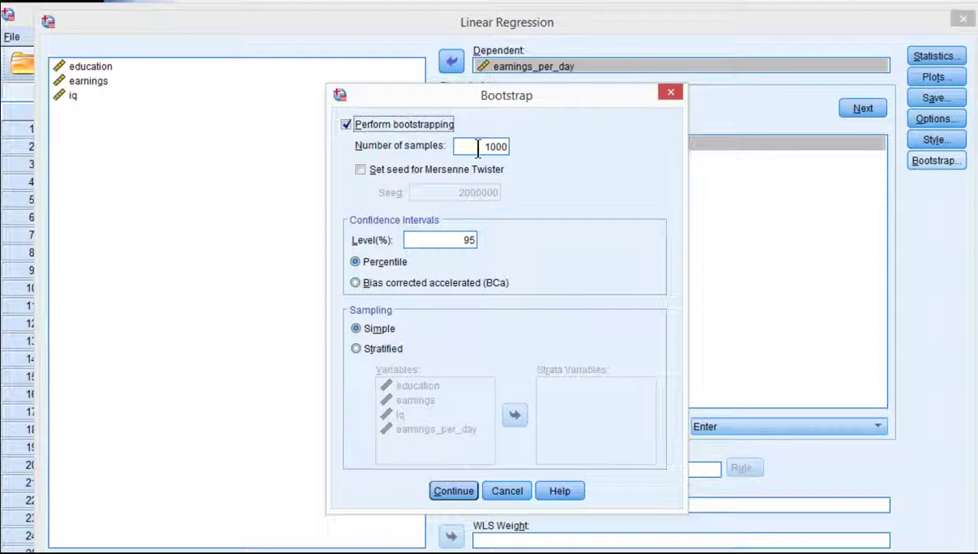
pyautogui.click(415, 282)
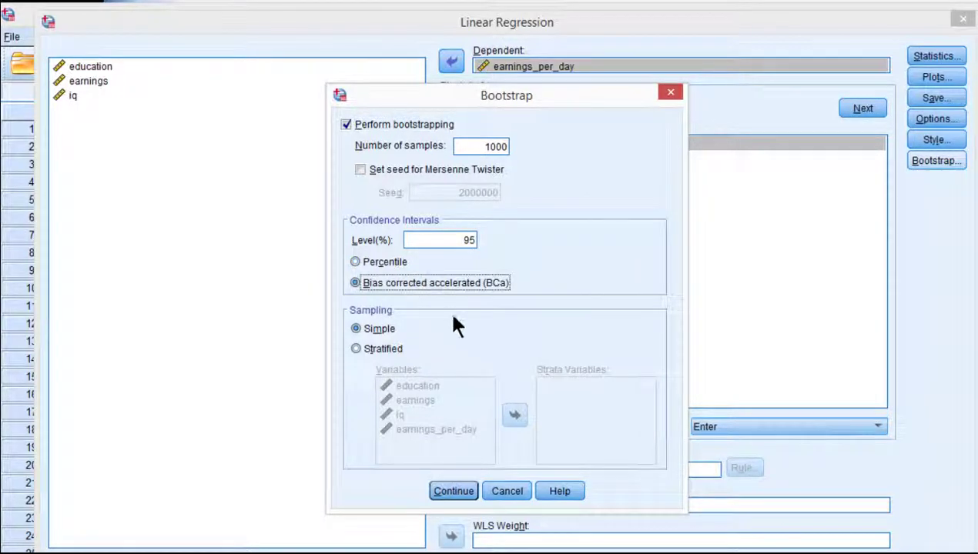
pyautogui.click(447, 490)
pyautogui.press('Return')
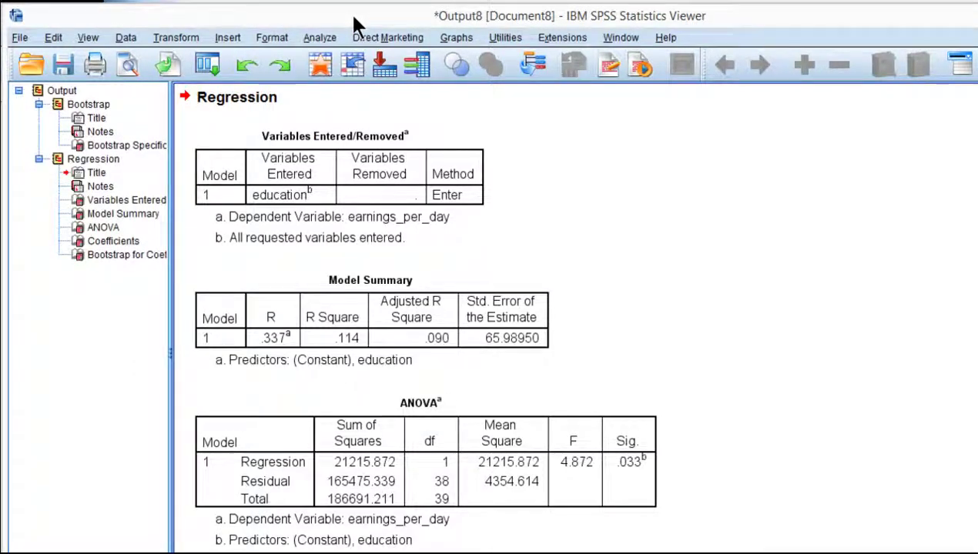
# Scroll to and select the Bootstrap for Coefficients table (education BCa -1.361 to 14.026).
pyautogui.scroll(-3, 881, 398)
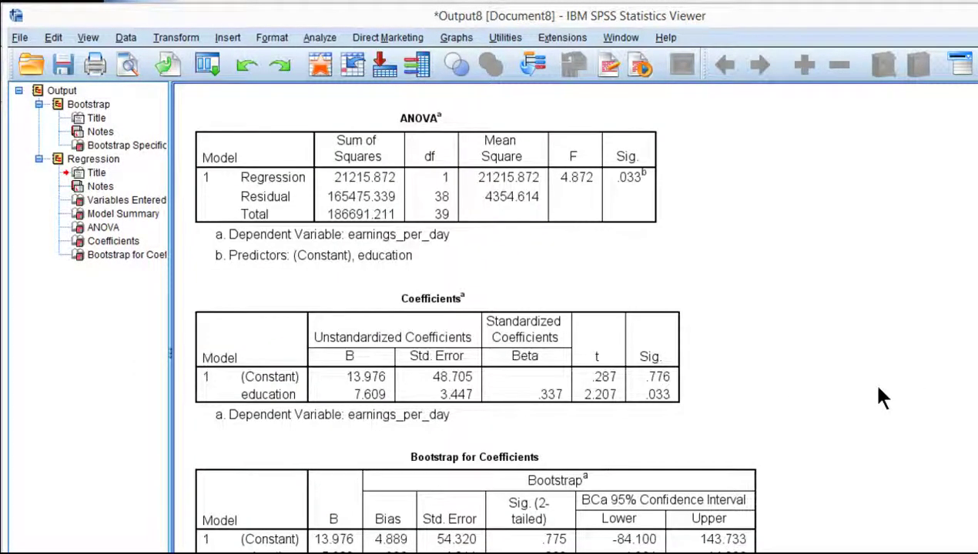
pyautogui.click(572, 530)
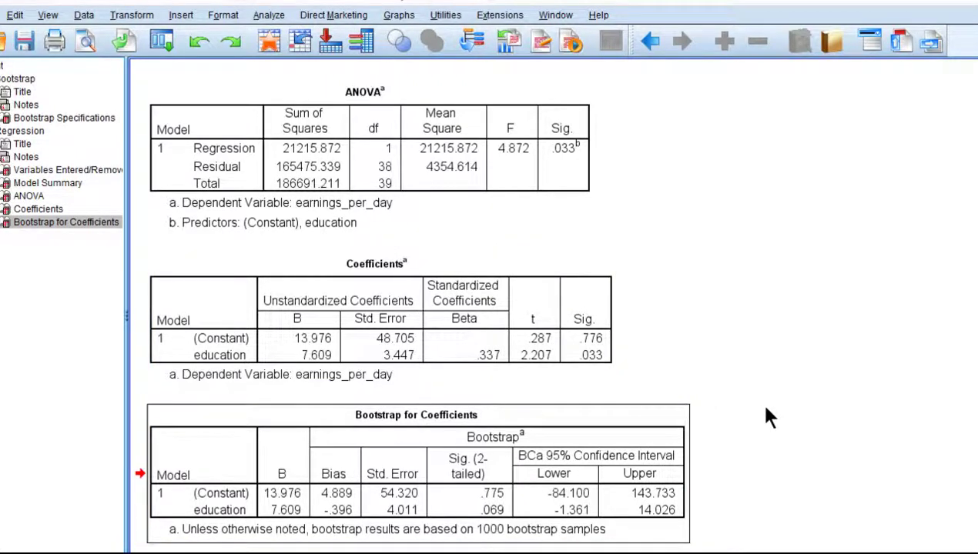
# Open Frequencies with bootstrapping turned off and skewness and kurtosis requested.
pyautogui.click(268, 15)
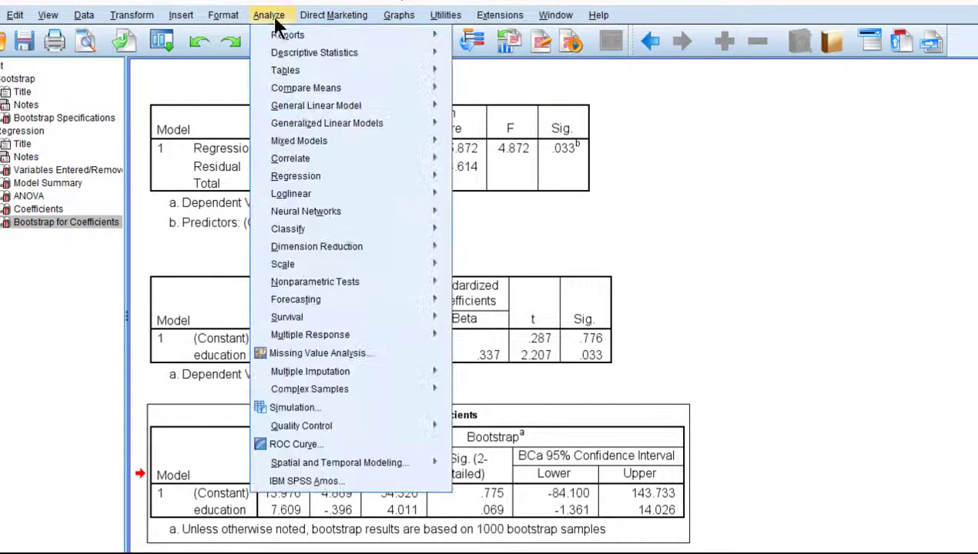
pyautogui.moveTo(291, 54)
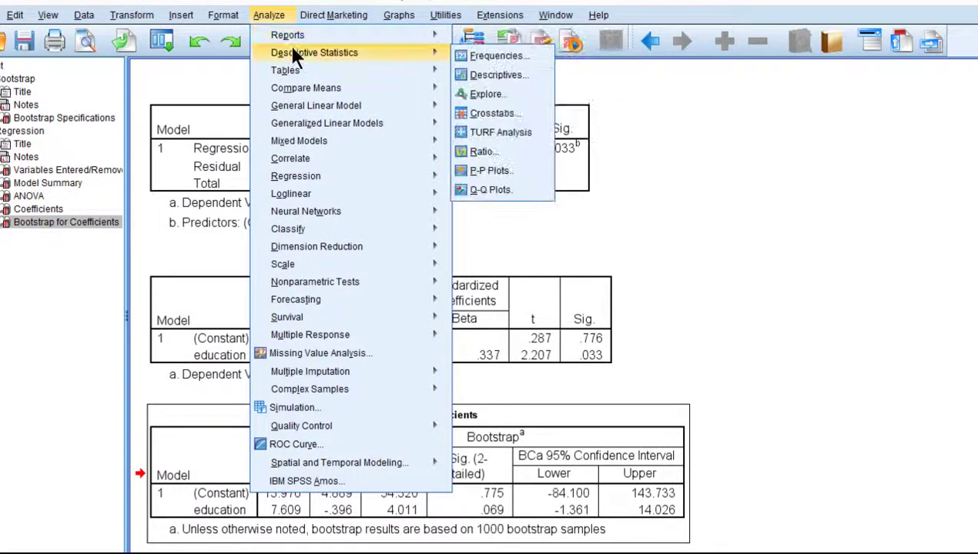
pyautogui.click(473, 55)
pyautogui.click(731, 171)
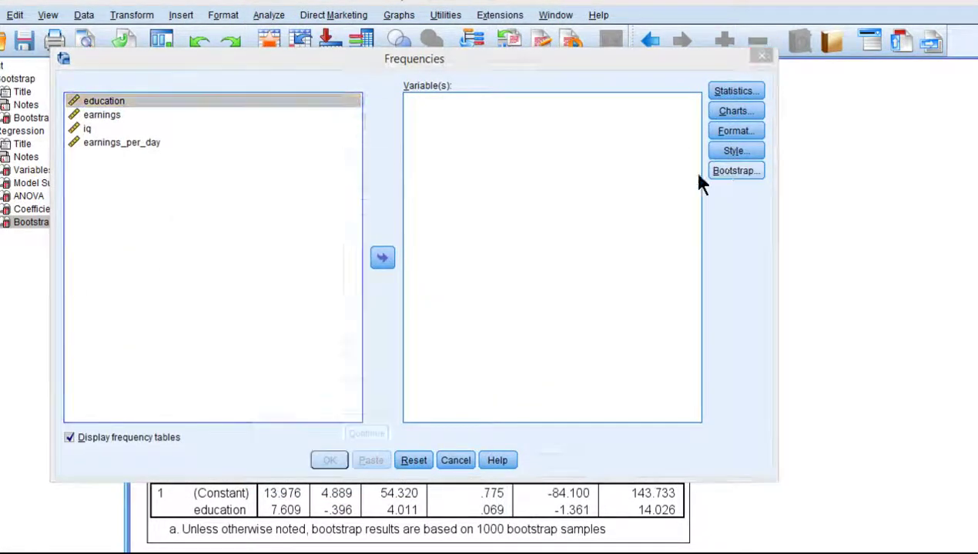
pyautogui.click(353, 98)
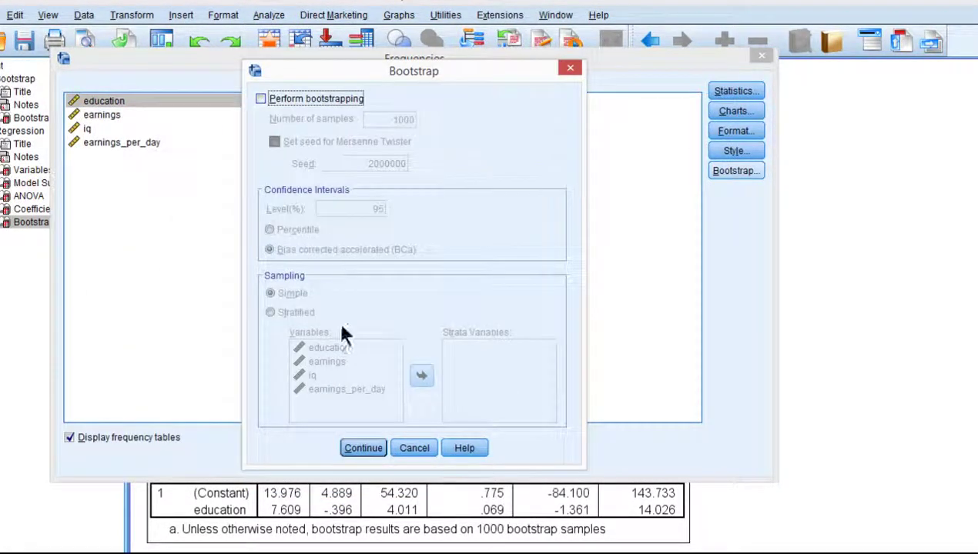
pyautogui.click(364, 448)
pyautogui.click(735, 93)
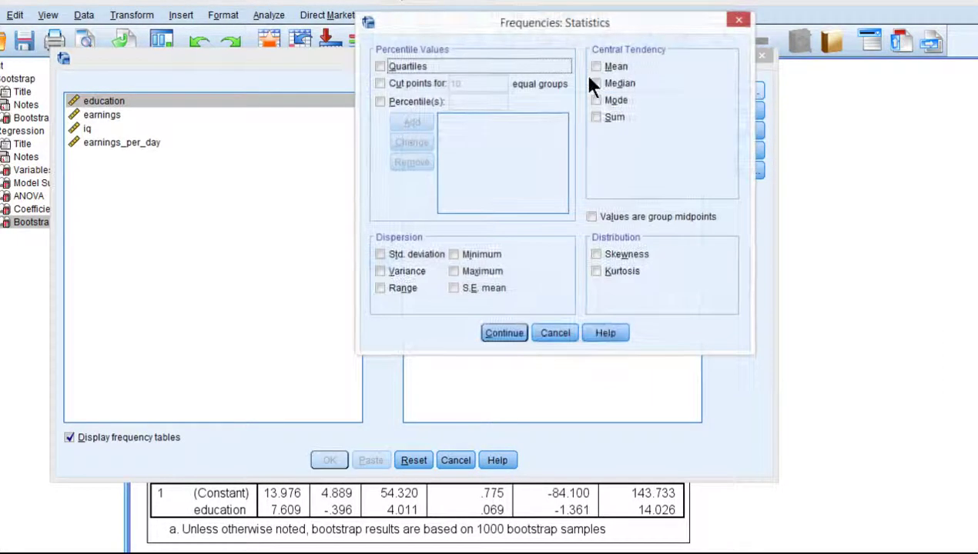
pyautogui.click(626, 254)
pyautogui.click(620, 271)
pyautogui.click(504, 332)
# Analyse earnings_per_day and education with frequency tables suppressed.
pyautogui.click(147, 141)
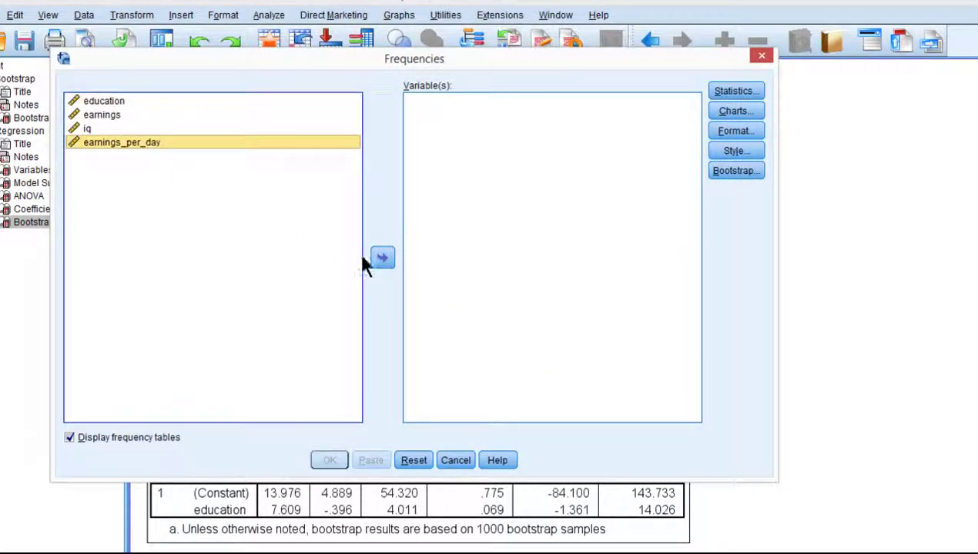
pyautogui.click(383, 257)
pyautogui.click(104, 101)
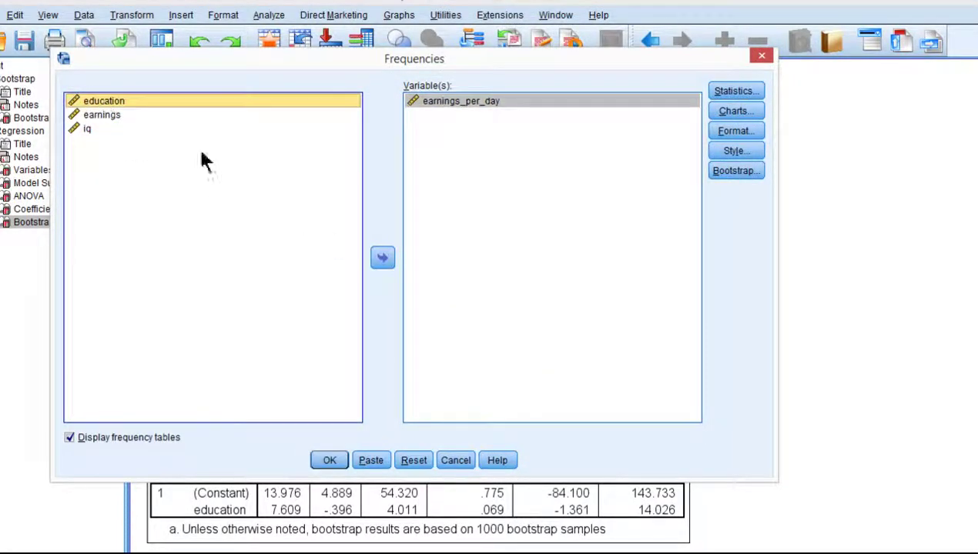
pyautogui.click(383, 257)
pyautogui.click(154, 436)
pyautogui.click(323, 460)
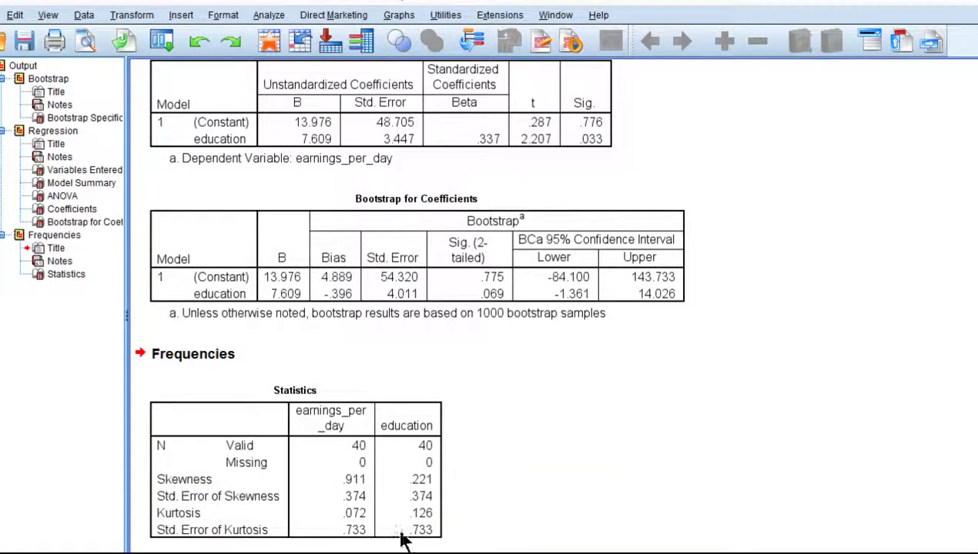
# Inspect the Statistics table: skewness .911 for earnings_per_day, .221 for education.
pyautogui.click(389, 504)
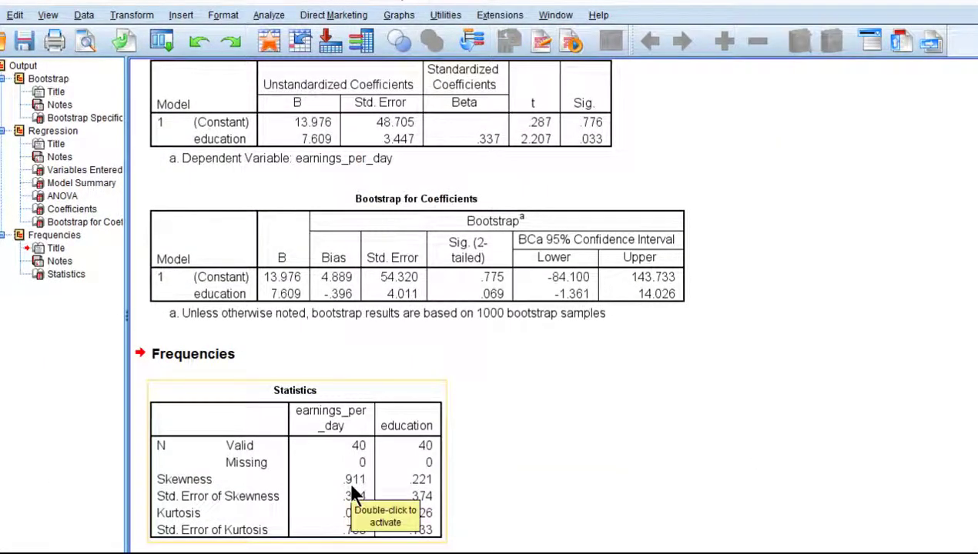
pyautogui.click(570, 469)
pyautogui.click(418, 472)
pyautogui.click(528, 479)
pyautogui.click(411, 493)
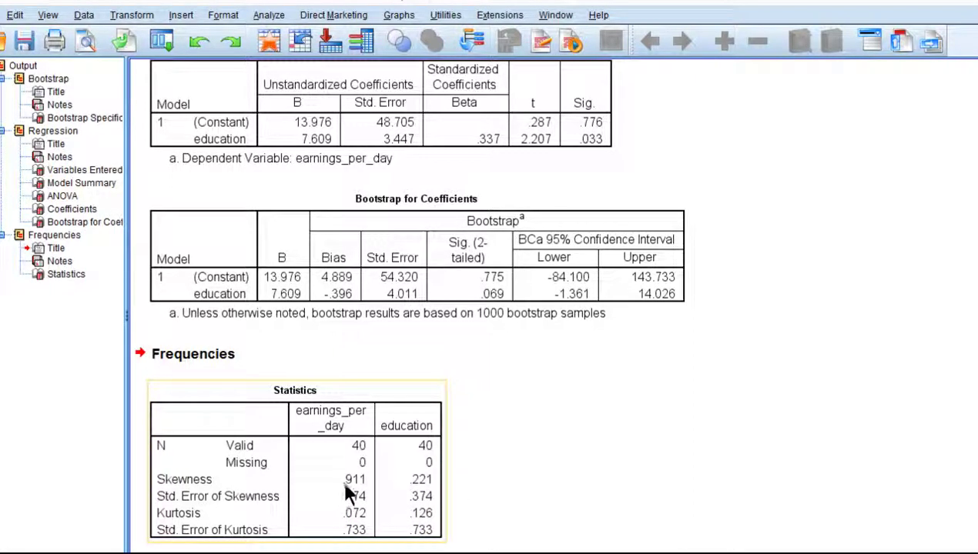
pyautogui.click(333, 116)
pyautogui.click(269, 16)
# Rerun Frequencies for both variables with histograms as the chart type.
pyautogui.moveTo(340, 51)
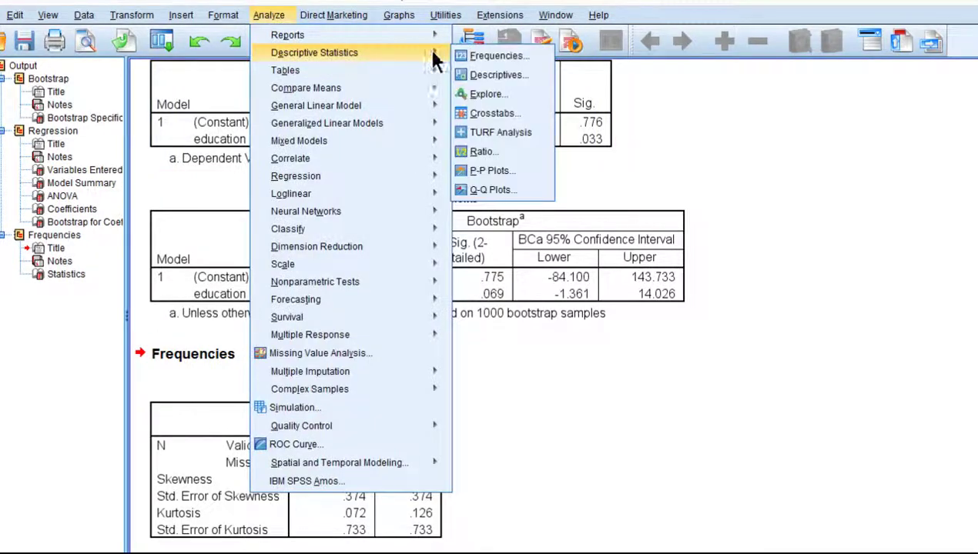
pyautogui.click(478, 56)
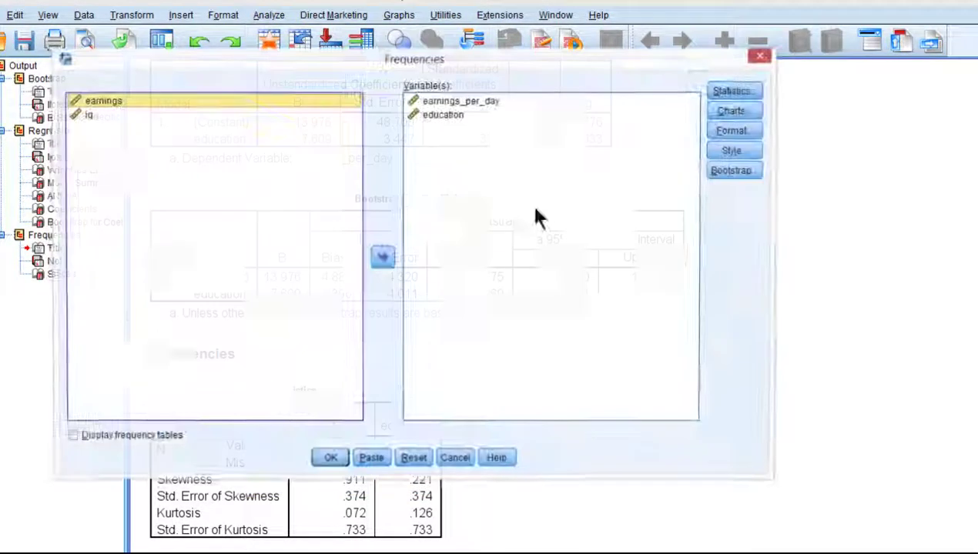
pyautogui.click(733, 111)
pyautogui.click(532, 254)
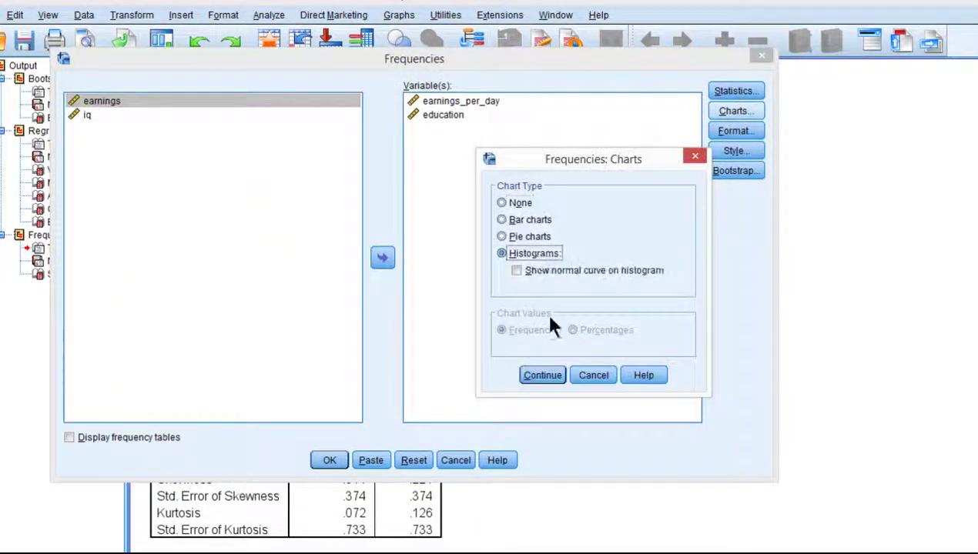
pyautogui.click(542, 374)
pyautogui.click(331, 460)
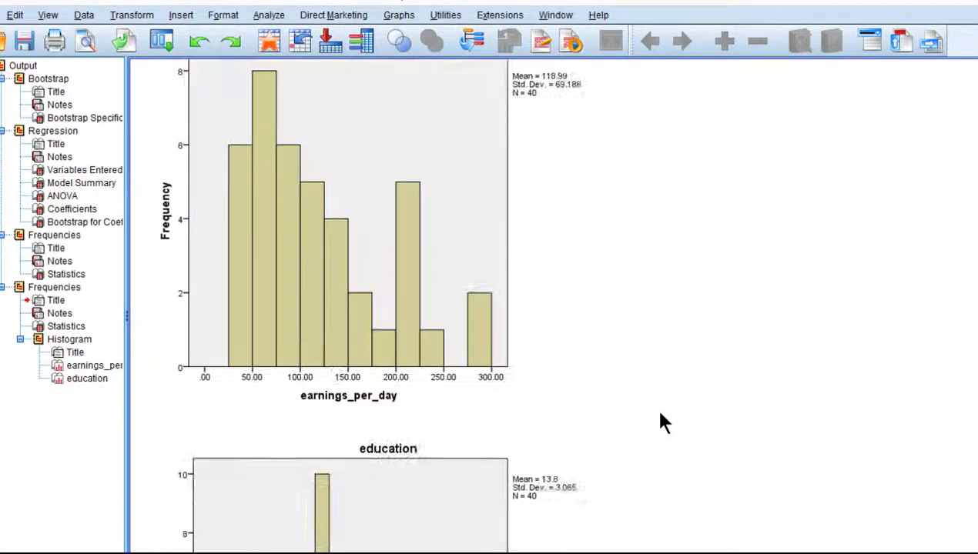
# Examine the earnings_per_day histogram (Mean 118.99, Std. Dev. 69.188, N 40).
pyautogui.click(264, 212)
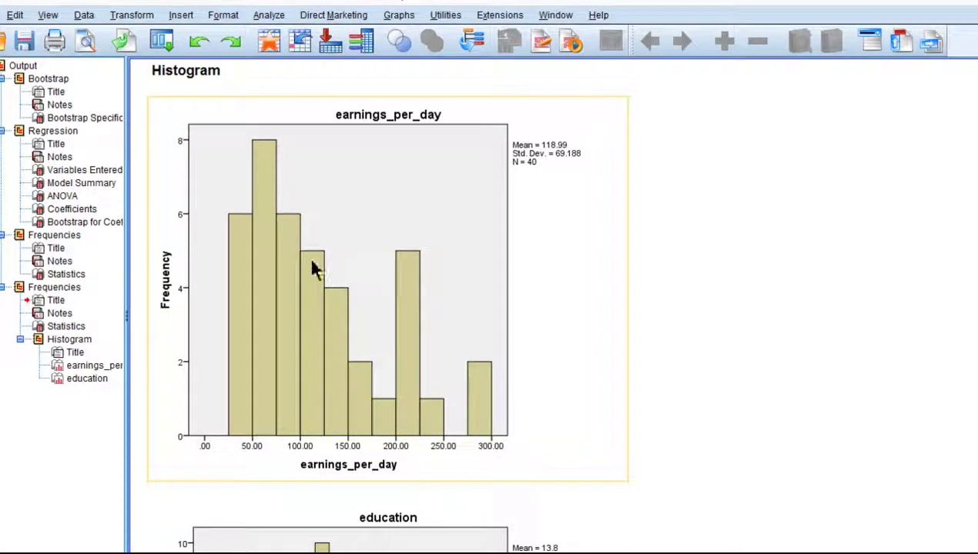
pyautogui.click(755, 370)
pyautogui.scroll(3, 766, 389)
pyautogui.scroll(-1, 709, 382)
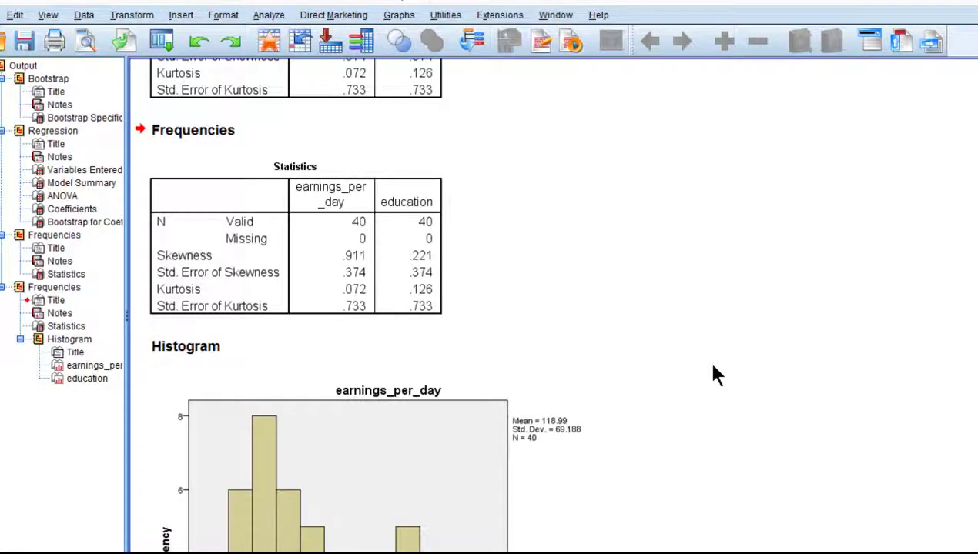
pyautogui.scroll(2, 712, 367)
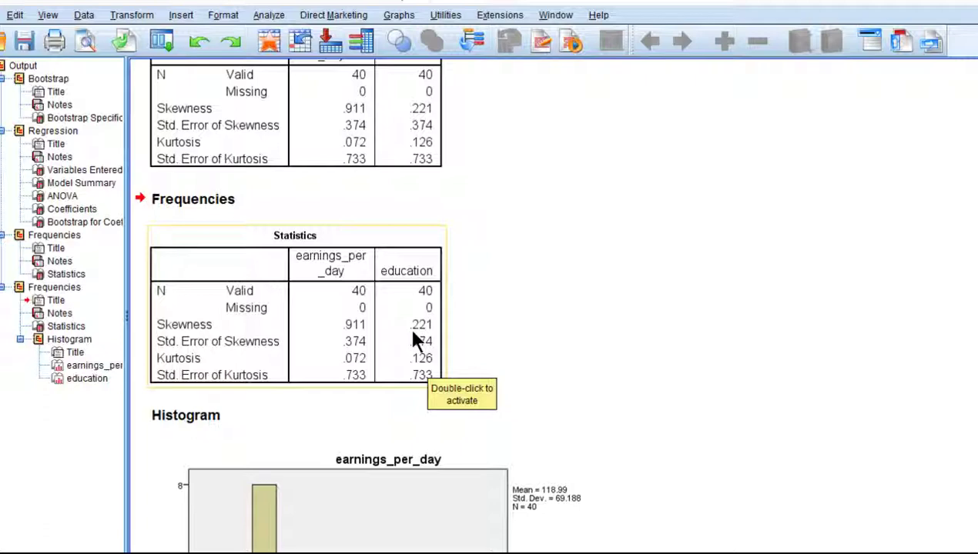
pyautogui.scroll(5, 549, 402)
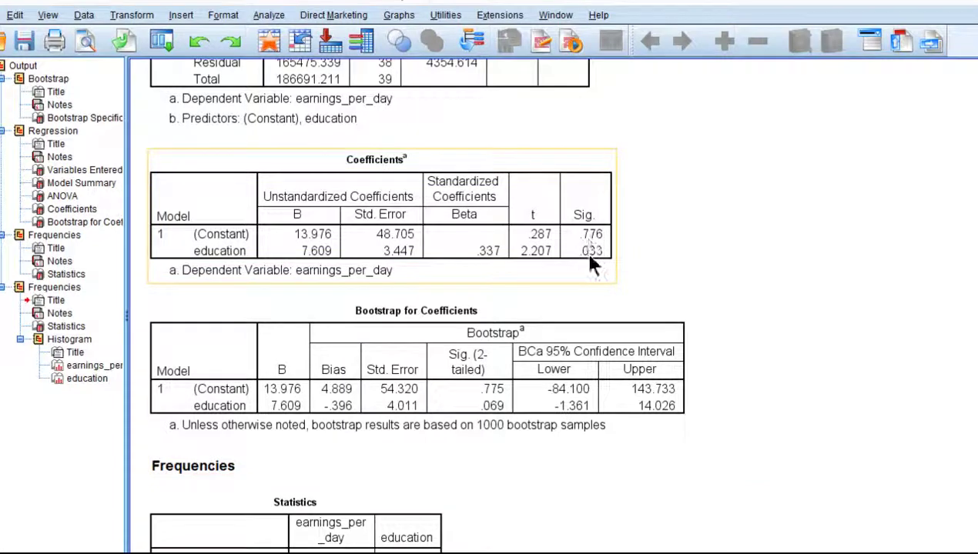
pyautogui.scroll(-5, 577, 400)
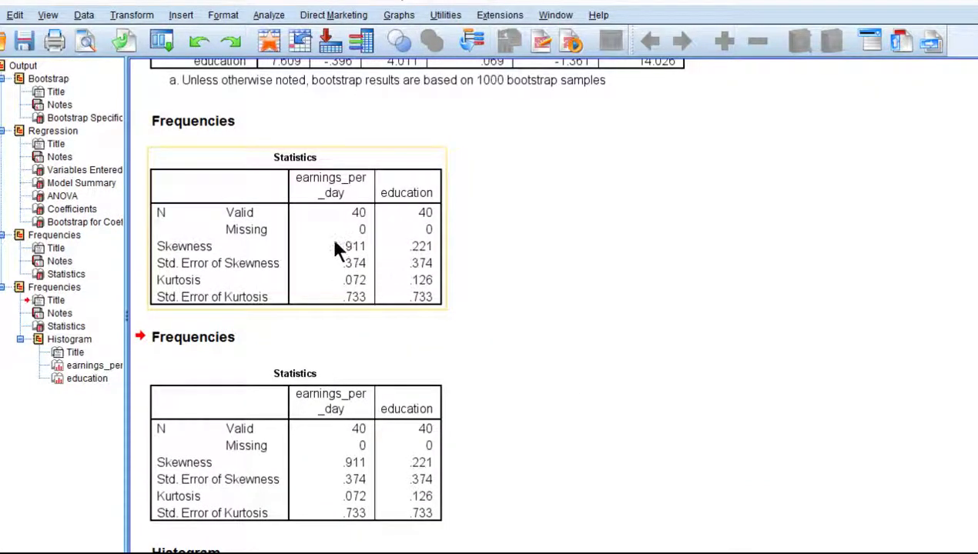
pyautogui.scroll(5, 656, 423)
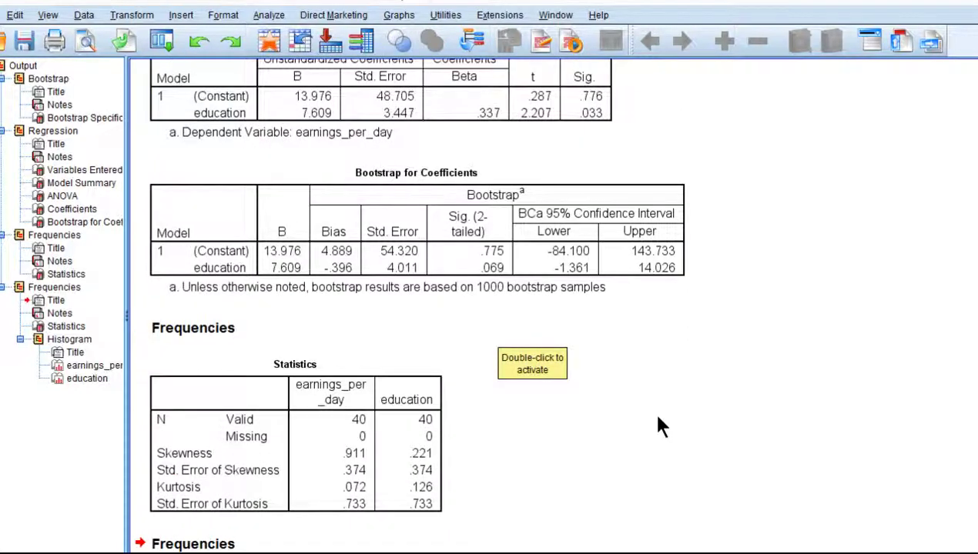
pyautogui.scroll(-8, 658, 425)
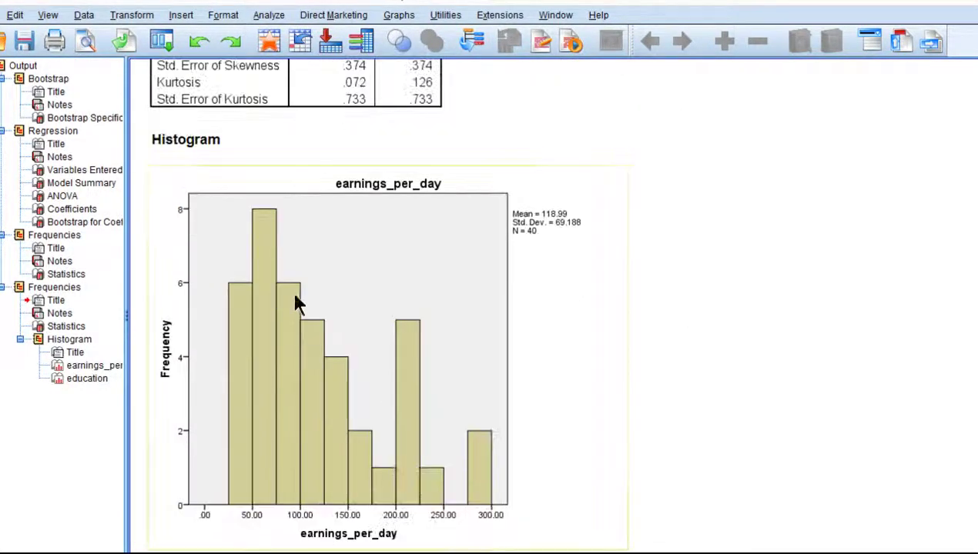
pyautogui.scroll(3, 487, 423)
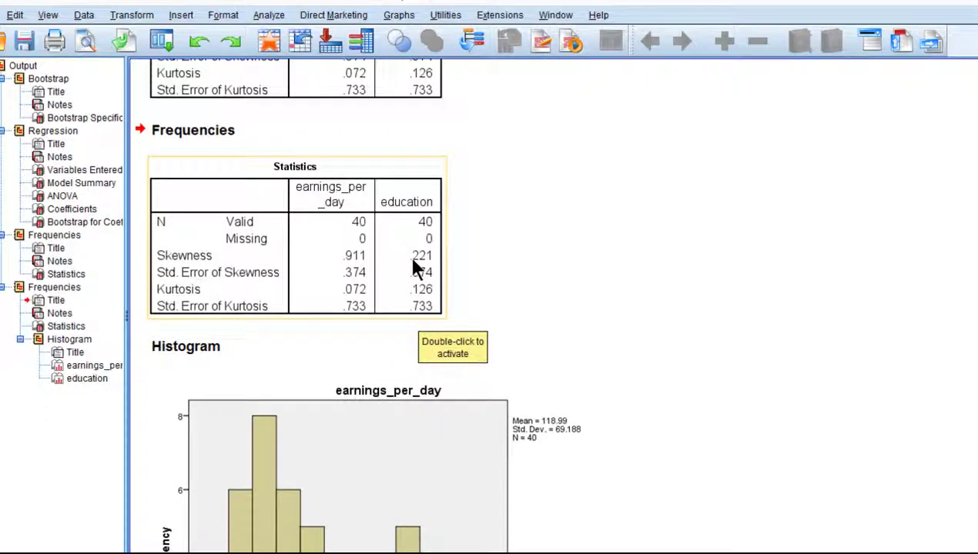
pyautogui.scroll(5, 497, 349)
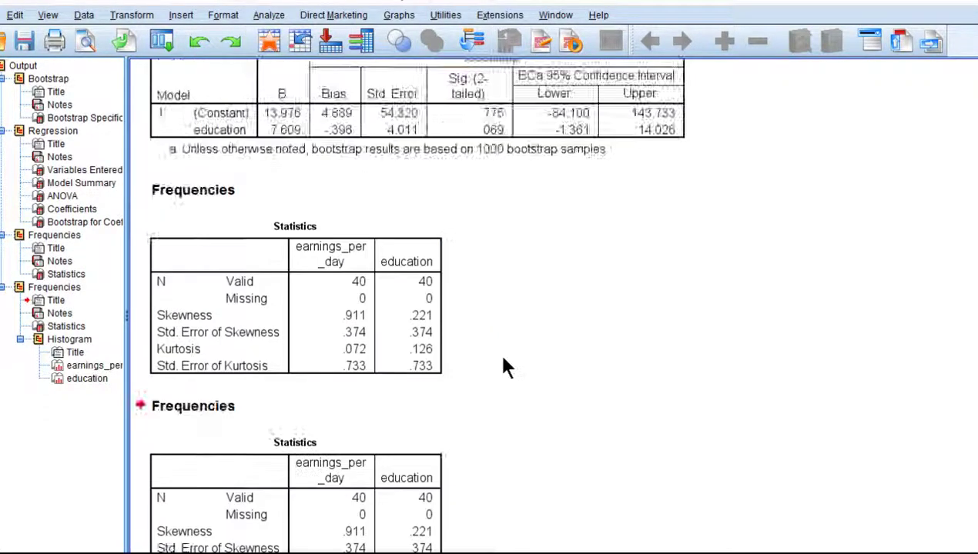
pyautogui.scroll(-4, 496, 350)
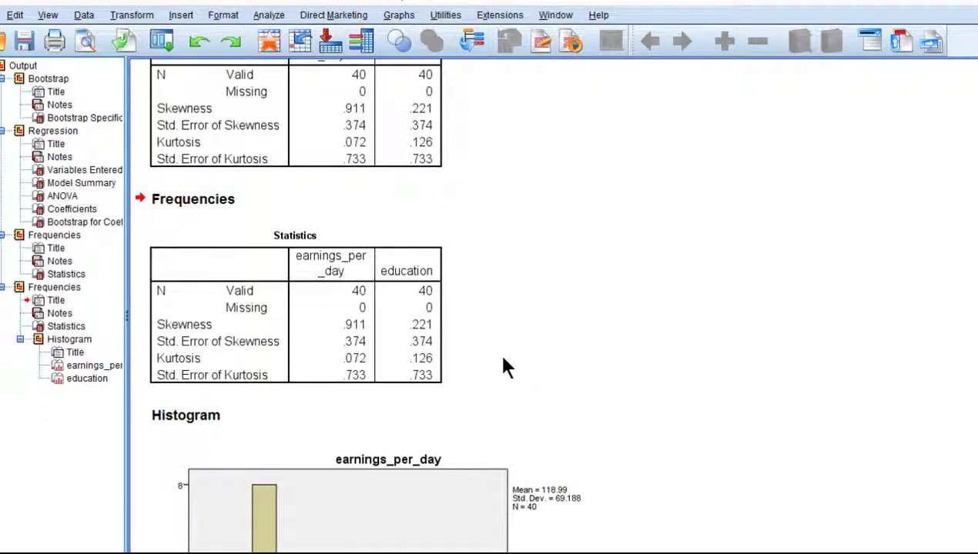
pyautogui.scroll(2, 505, 368)
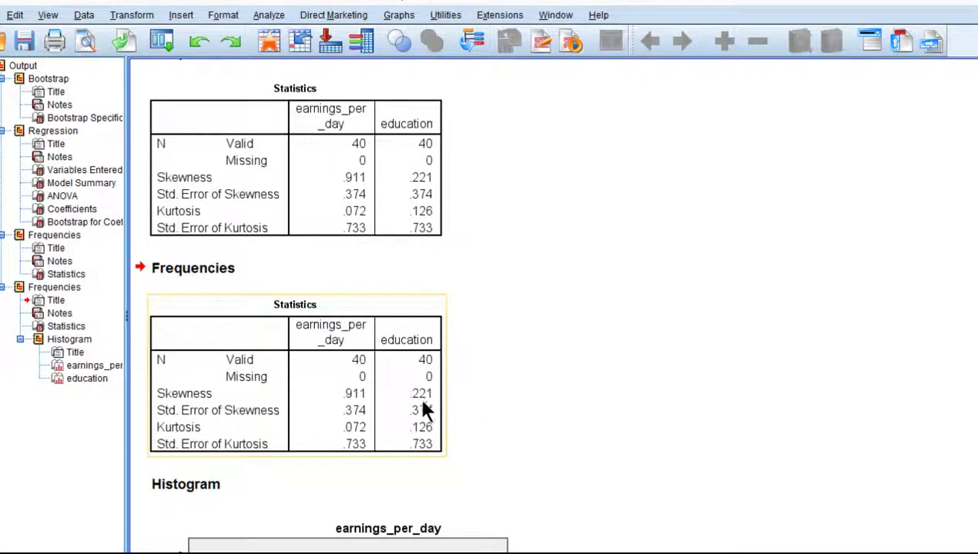
pyautogui.scroll(6, 570, 423)
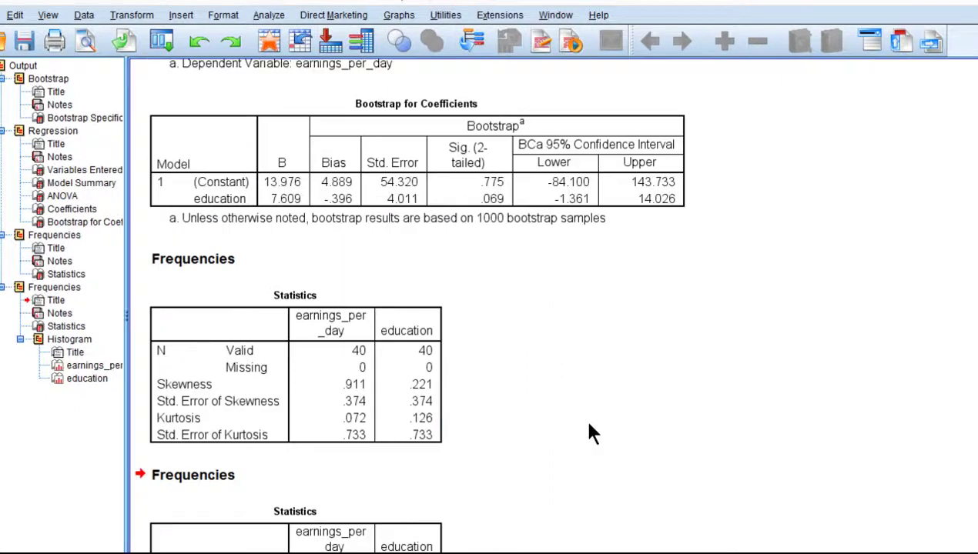
pyautogui.scroll(4, 589, 433)
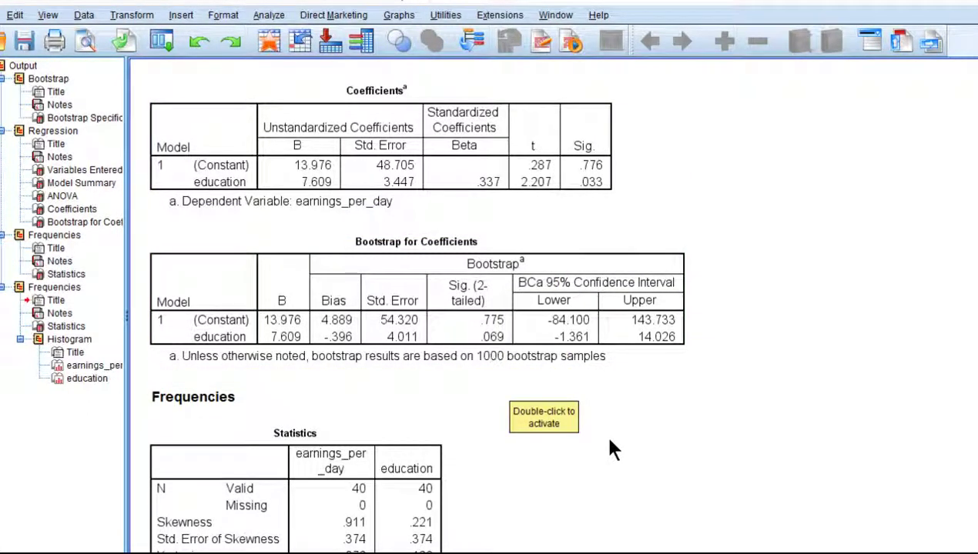
pyautogui.scroll(-3, 610, 443)
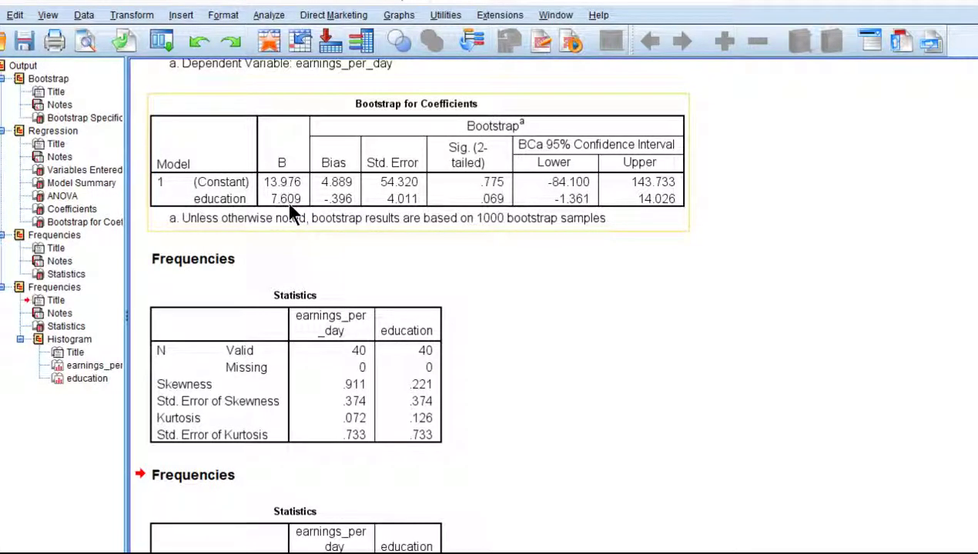
pyautogui.scroll(10, 507, 334)
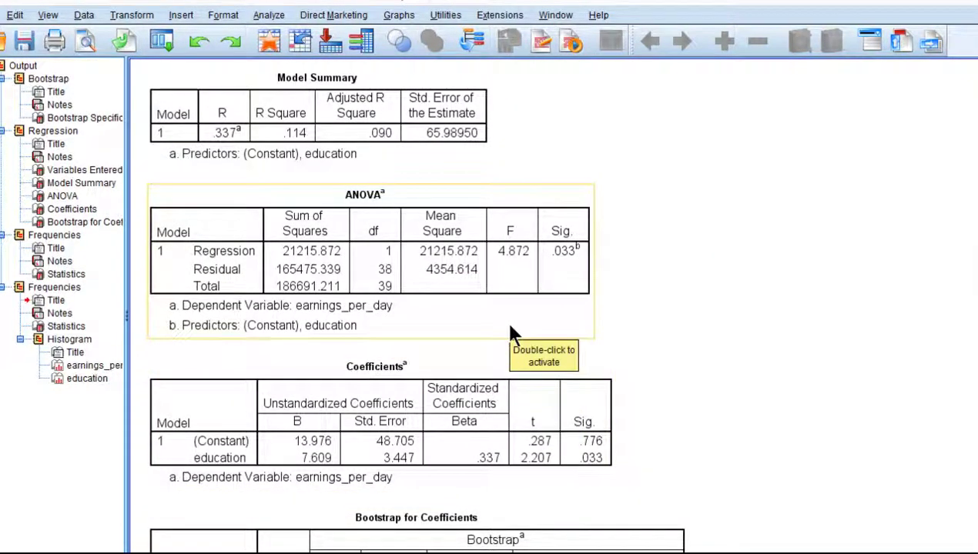
pyautogui.scroll(-5, 511, 330)
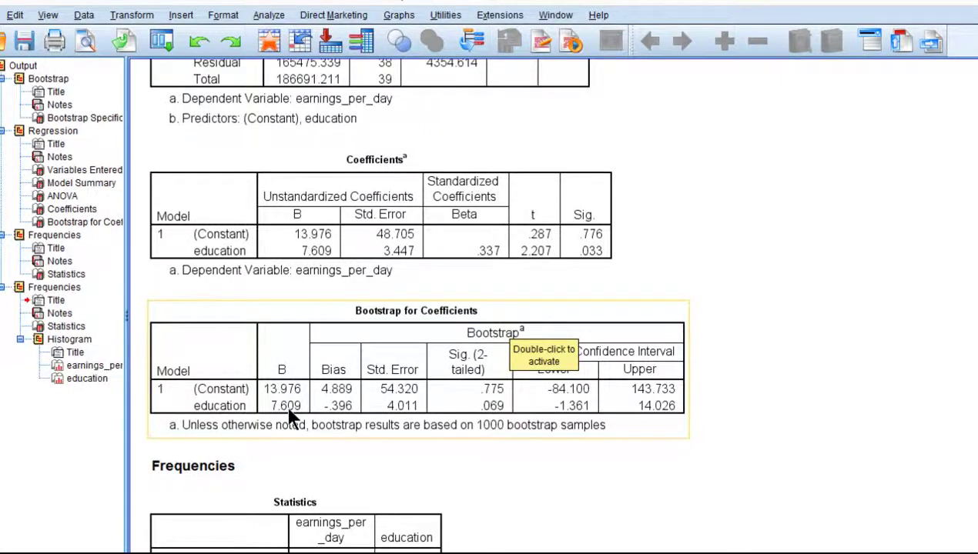
pyautogui.scroll(-3, 291, 417)
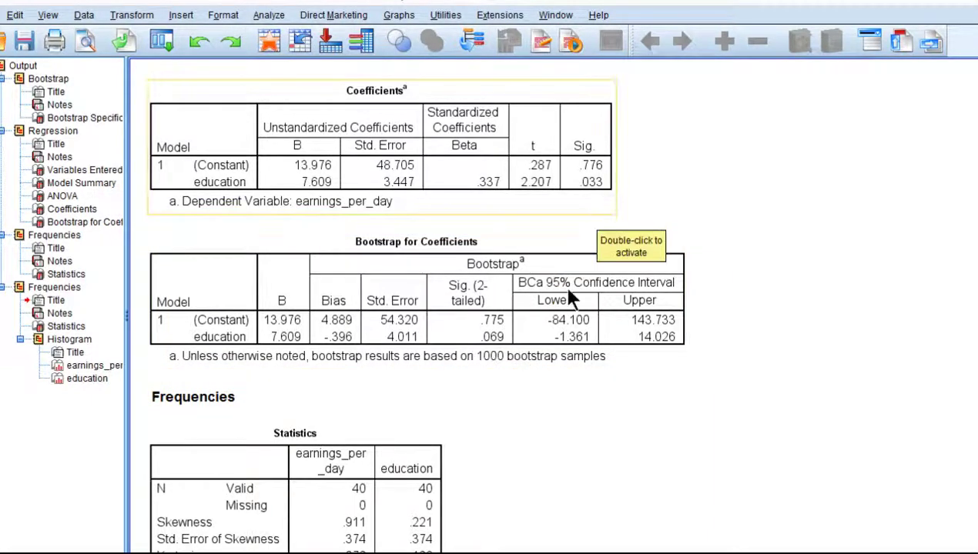
pyautogui.scroll(-10, 554, 343)
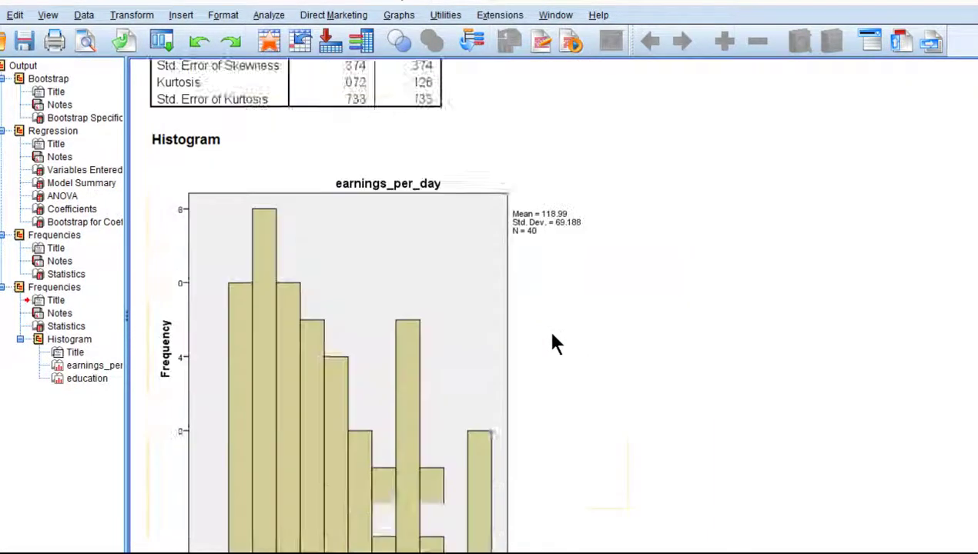
pyautogui.scroll(6, 555, 343)
pyautogui.scroll(6, 554, 343)
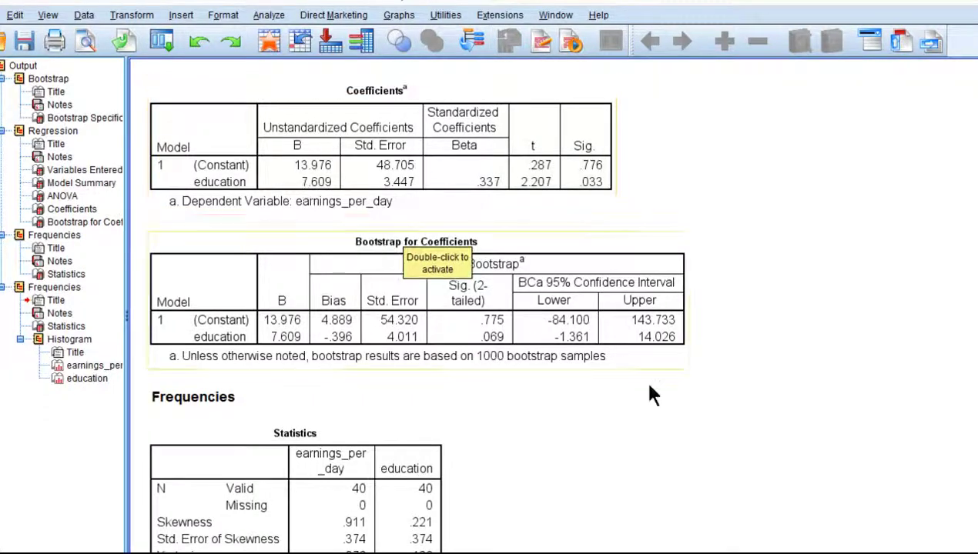
pyautogui.scroll(-5, 679, 401)
pyautogui.click(264, 16)
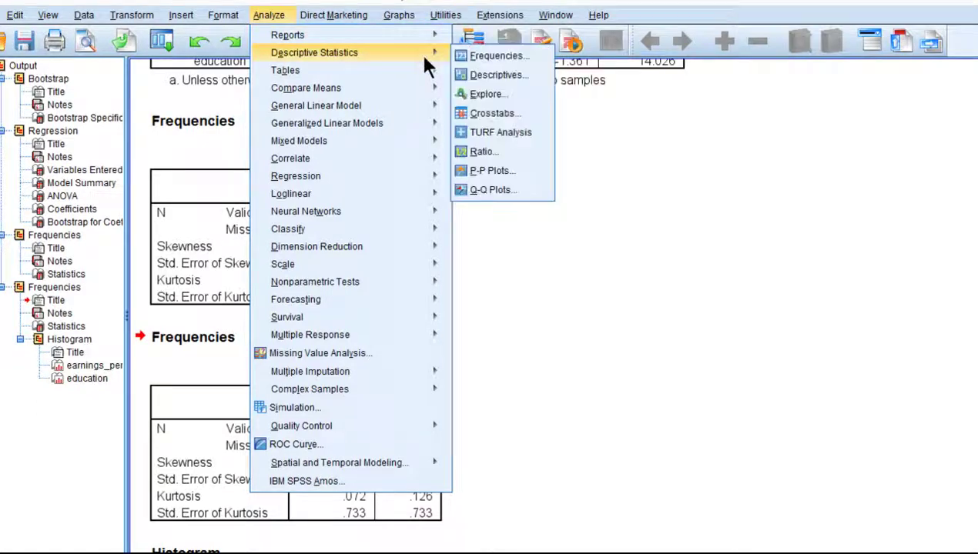
pyautogui.click(474, 72)
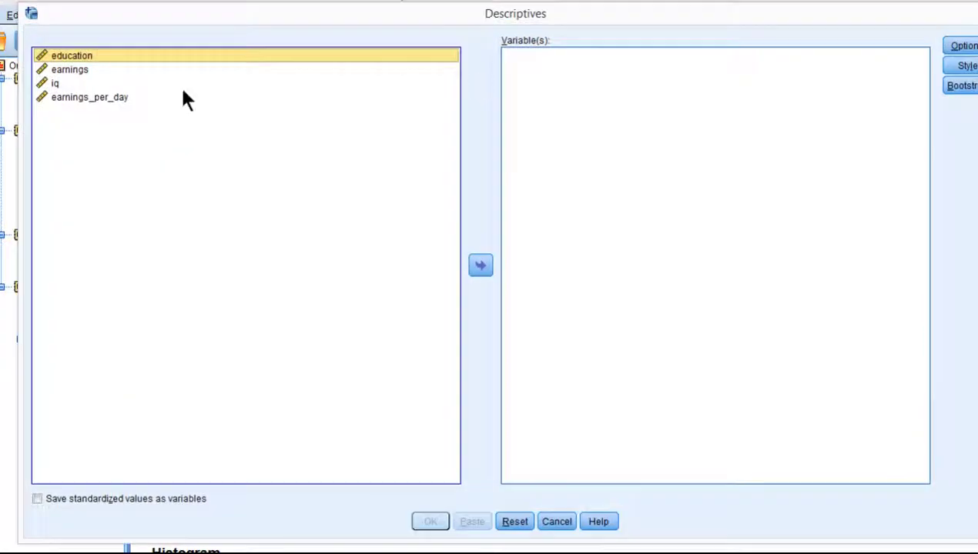
pyautogui.click(481, 266)
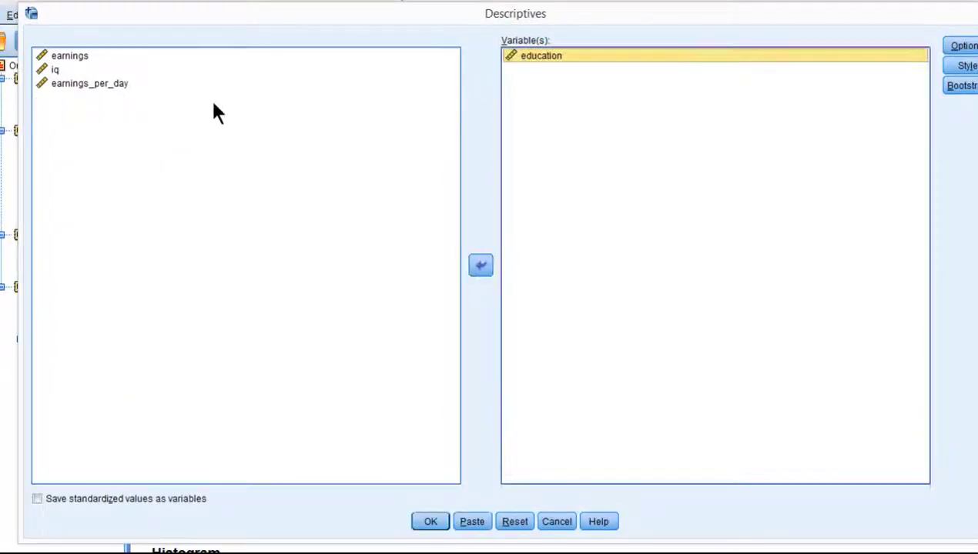
pyautogui.click(108, 83)
pyautogui.click(481, 266)
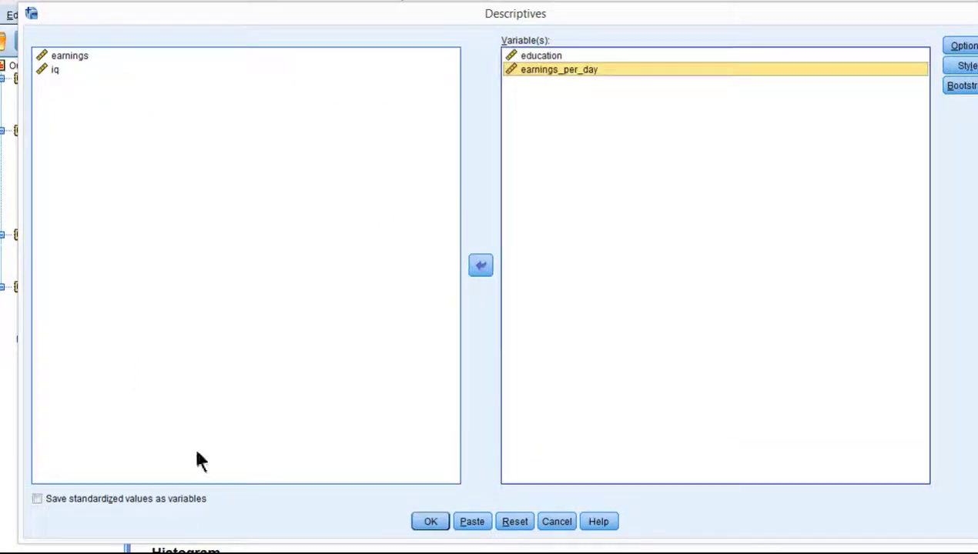
pyautogui.click(131, 499)
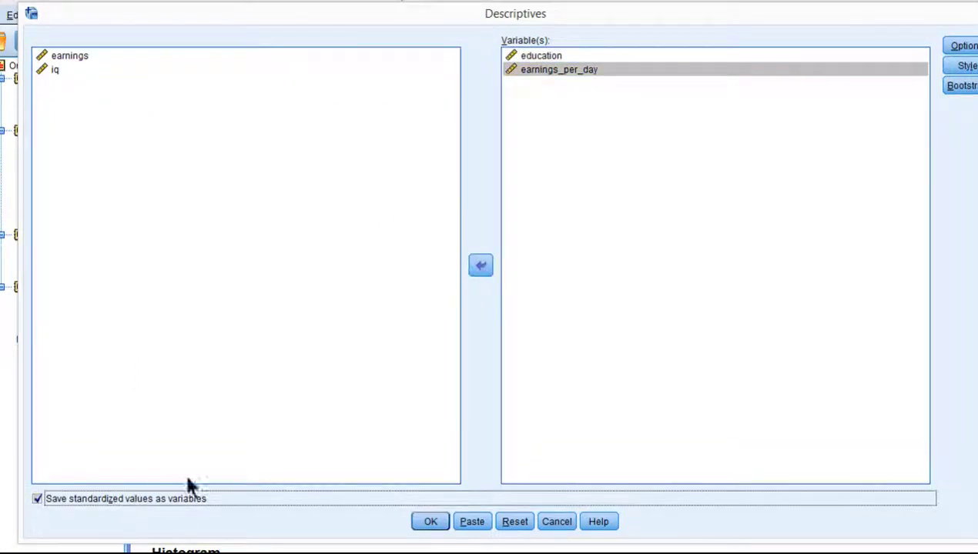
pyautogui.click(431, 523)
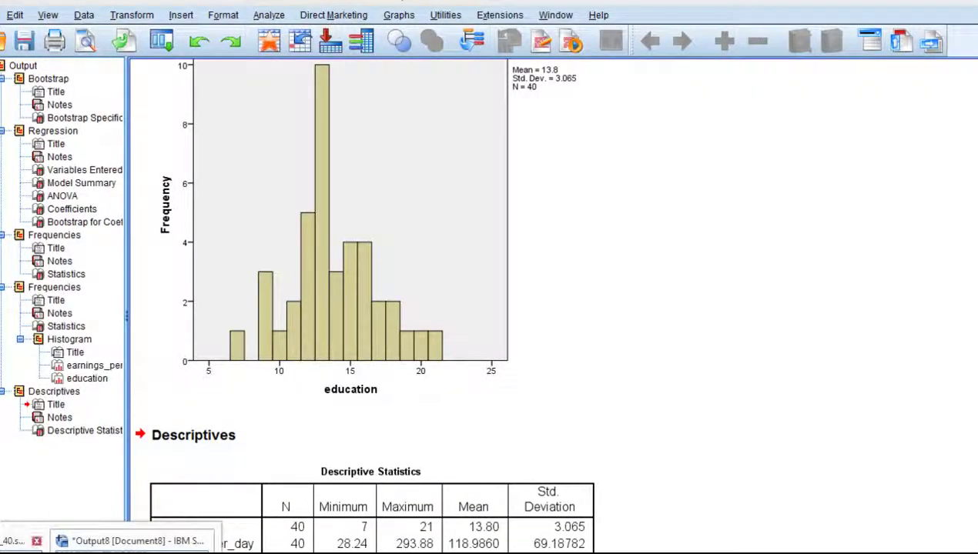
pyautogui.click(30, 538)
pyautogui.click(368, 87)
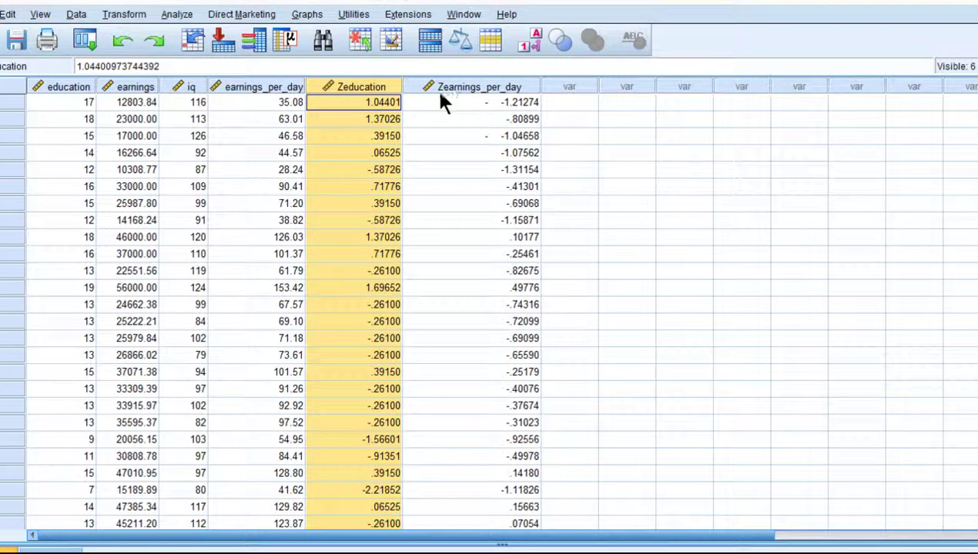
pyautogui.click(461, 87)
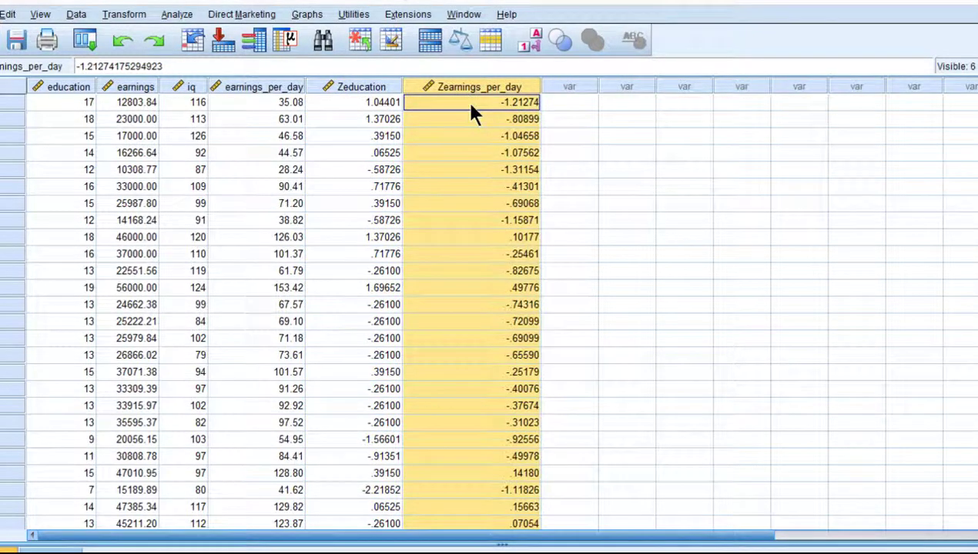
pyautogui.click(471, 106)
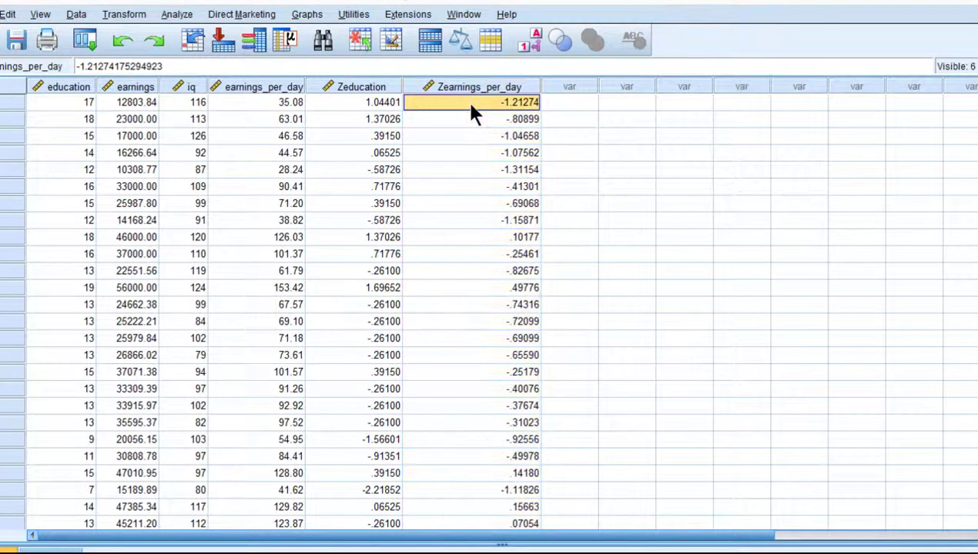
# Set Linear Regression to Zscore(earnings_per_day) dependent and Zscore(education) independent.
pyautogui.click(174, 14)
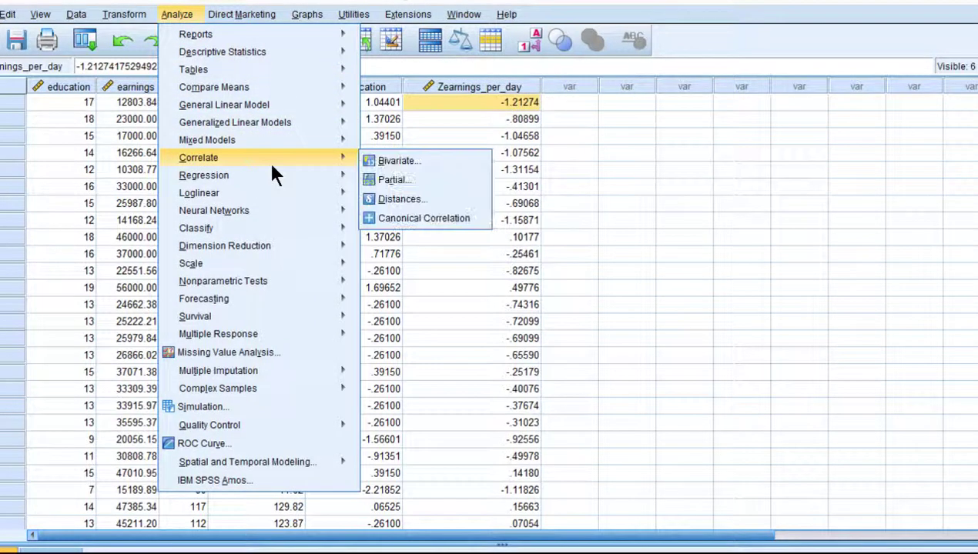
pyautogui.moveTo(267, 174)
pyautogui.click(388, 198)
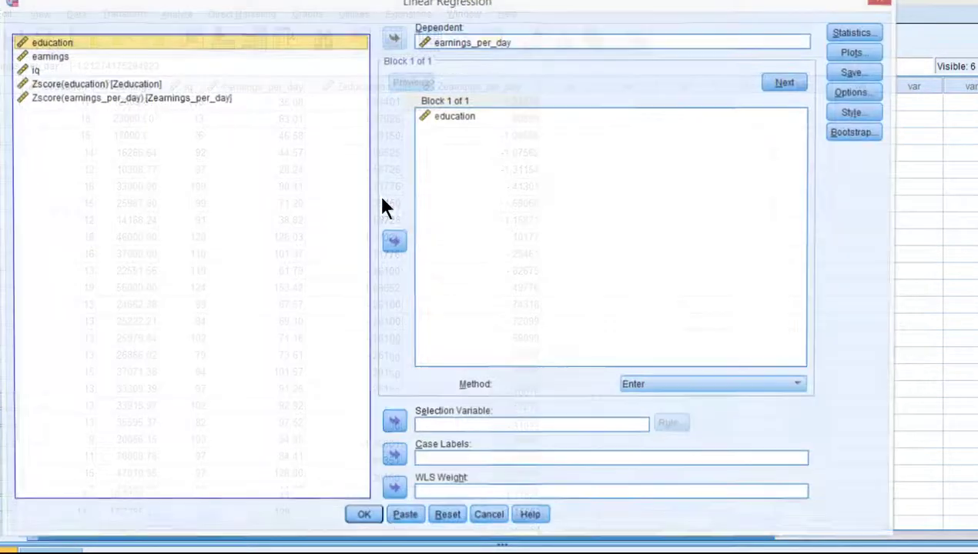
pyautogui.click(419, 165)
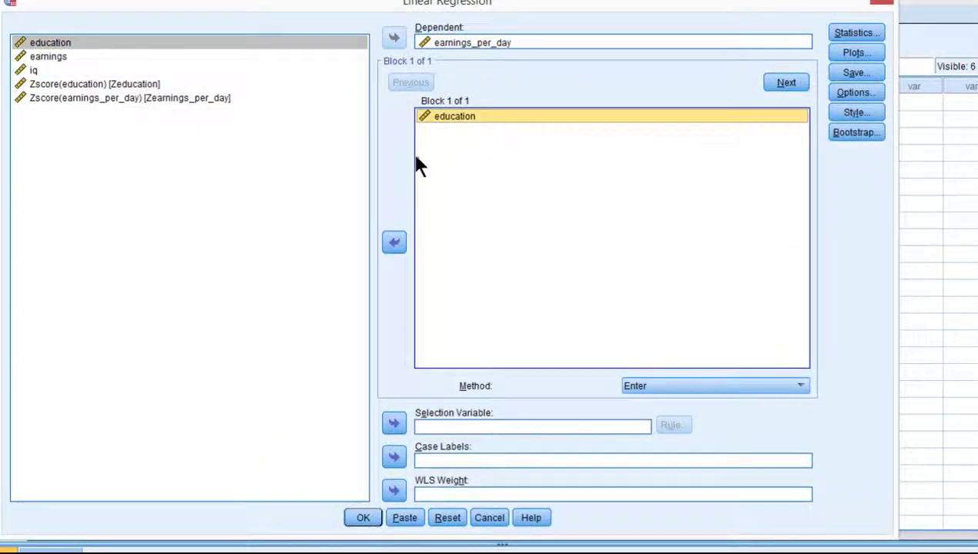
pyautogui.click(461, 44)
pyautogui.click(394, 38)
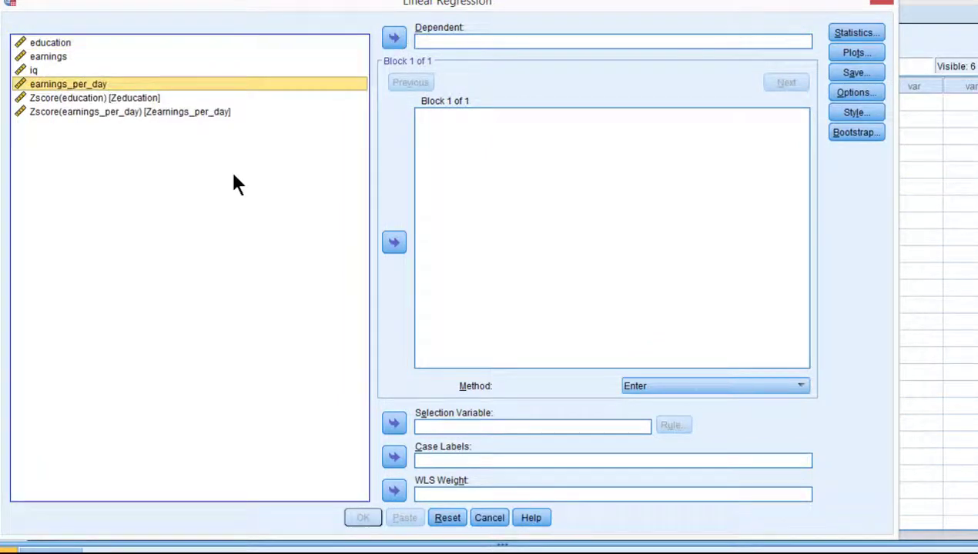
pyautogui.click(148, 95)
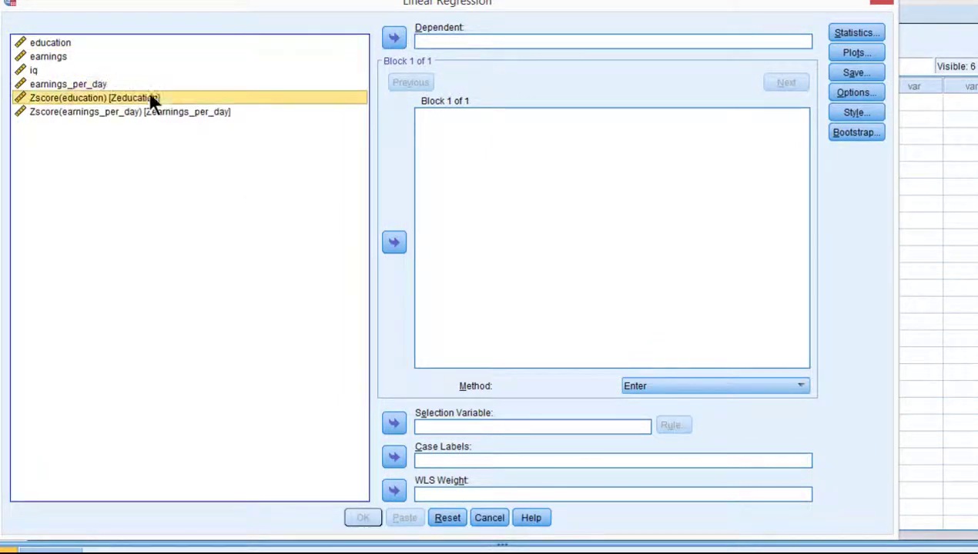
pyautogui.click(393, 242)
pyautogui.click(201, 113)
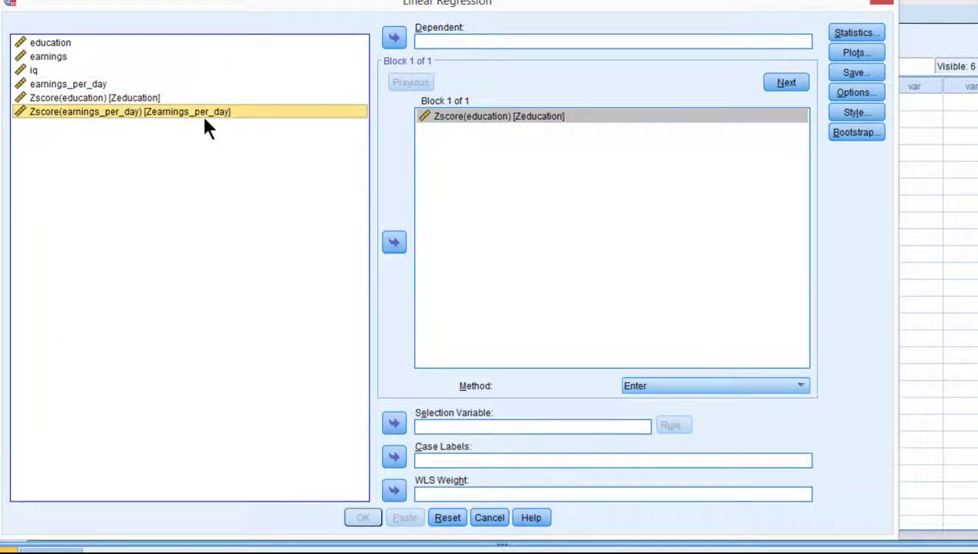
pyautogui.click(393, 38)
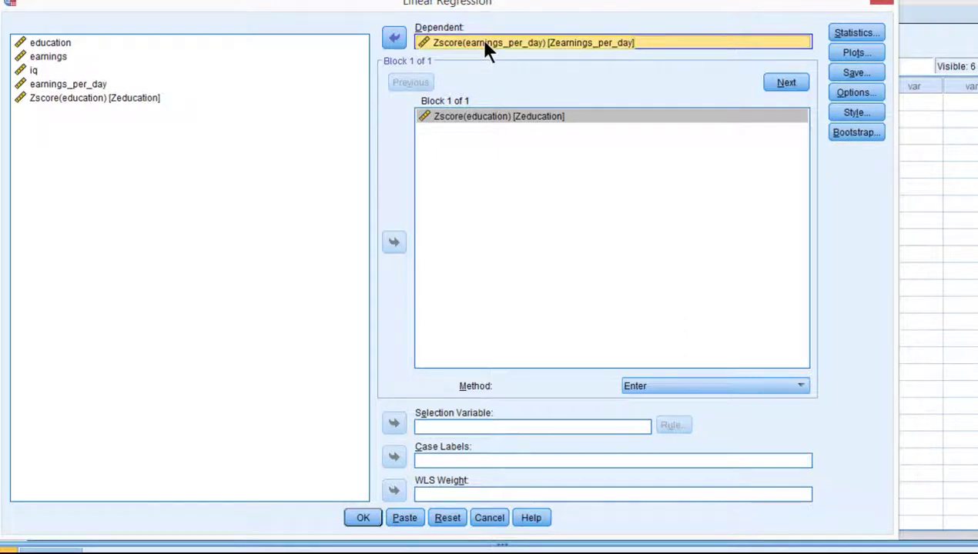
# Enable bootstrapping with 2000 samples and BCa intervals, then run the regression.
pyautogui.click(850, 133)
pyautogui.click(355, 97)
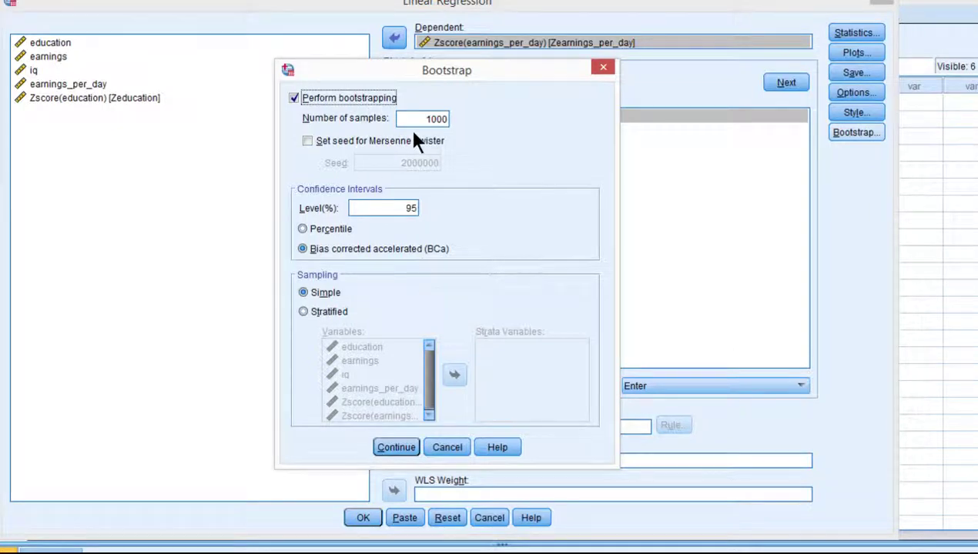
pyautogui.press('Tab')
pyautogui.write('200')
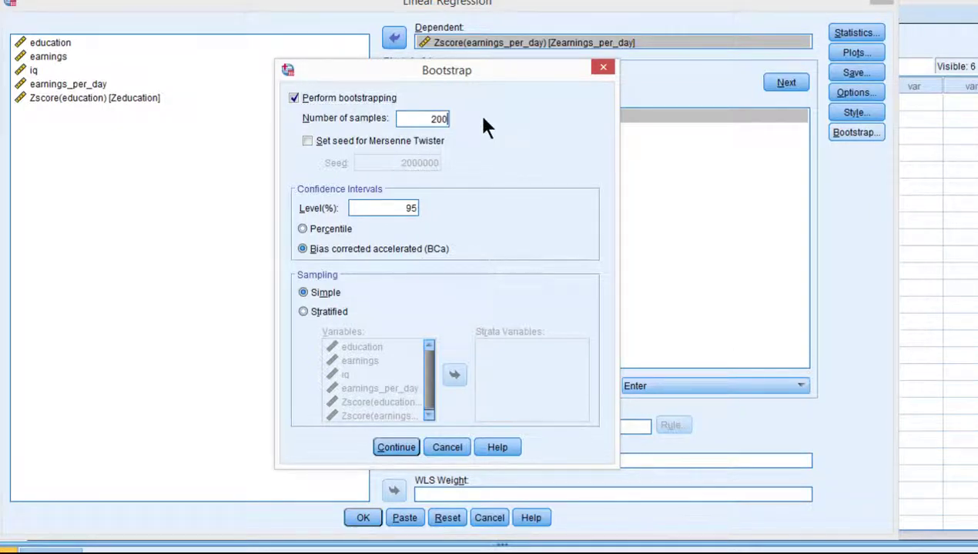
pyautogui.write('0')
pyautogui.click(394, 447)
pyautogui.click(367, 519)
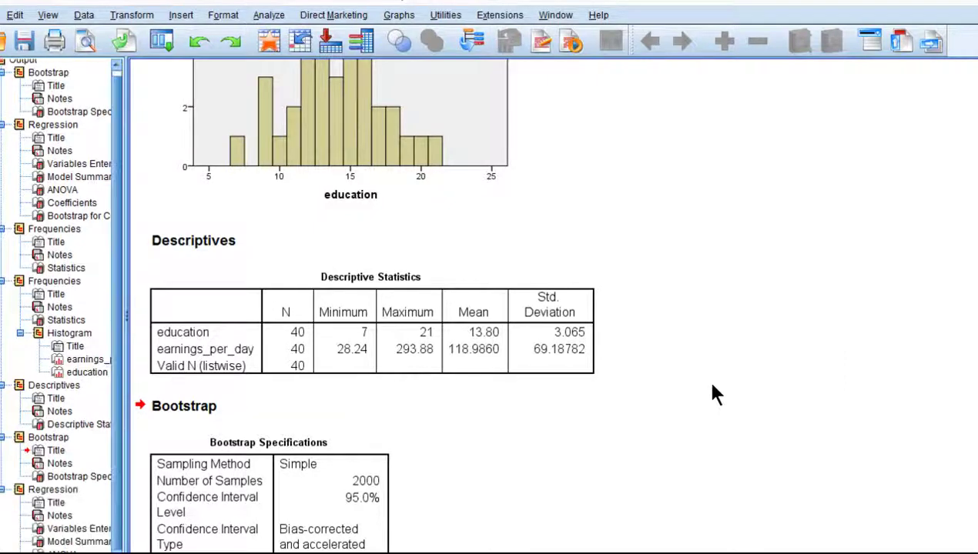
pyautogui.scroll(-6, 709, 394)
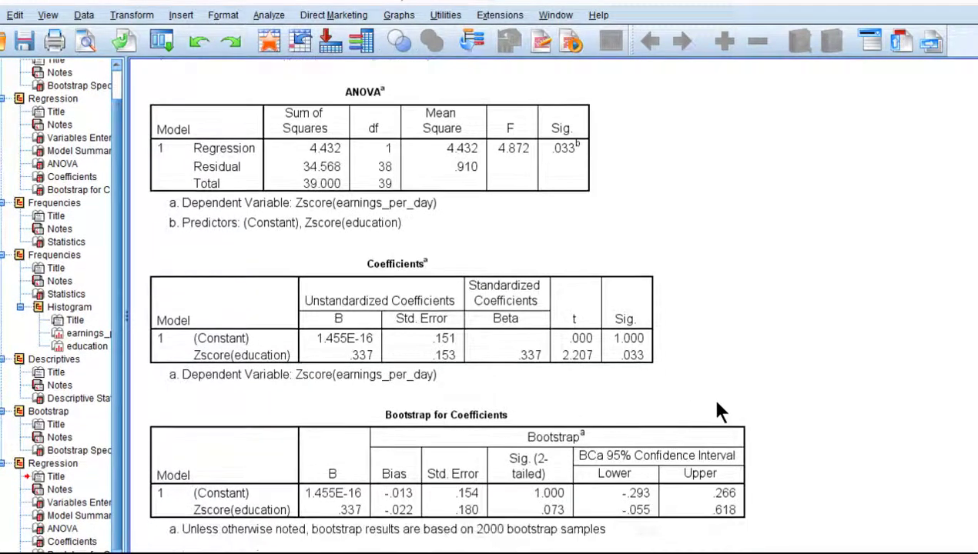
pyautogui.click(554, 463)
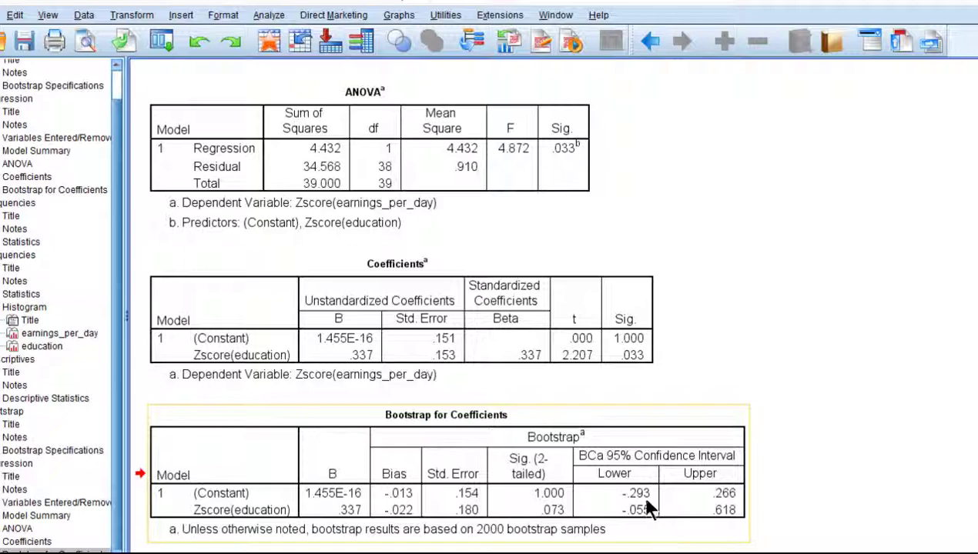
pyautogui.click(640, 493)
pyautogui.click(812, 430)
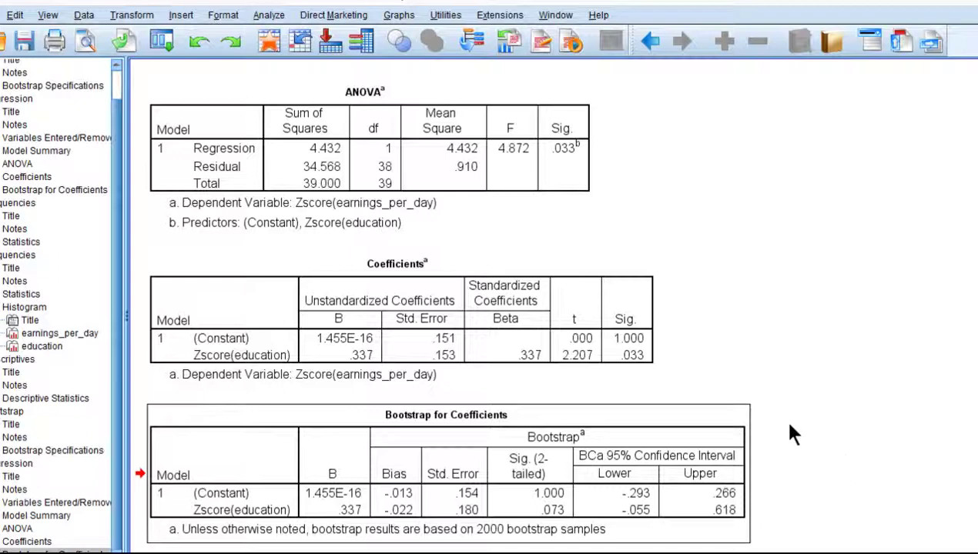
pyautogui.click(487, 339)
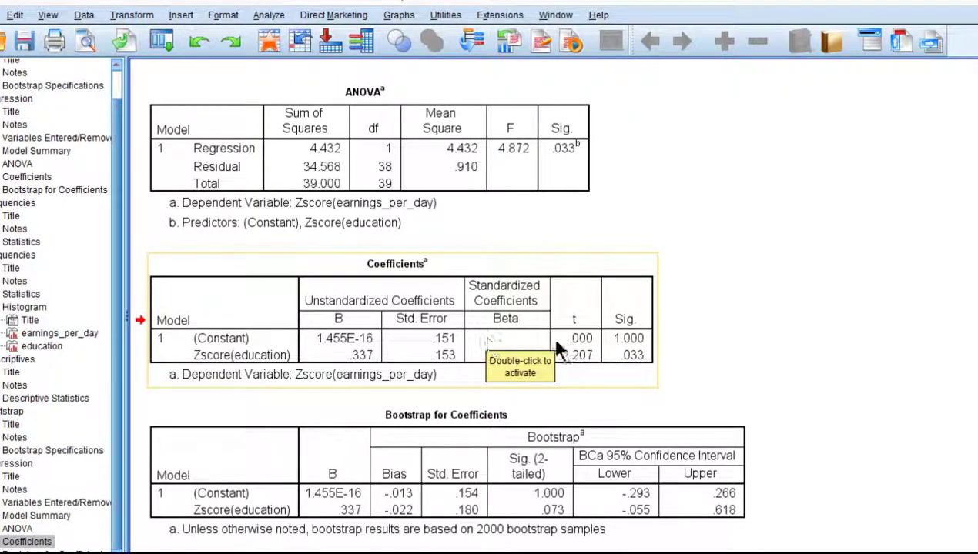
pyautogui.doubleClick(408, 291)
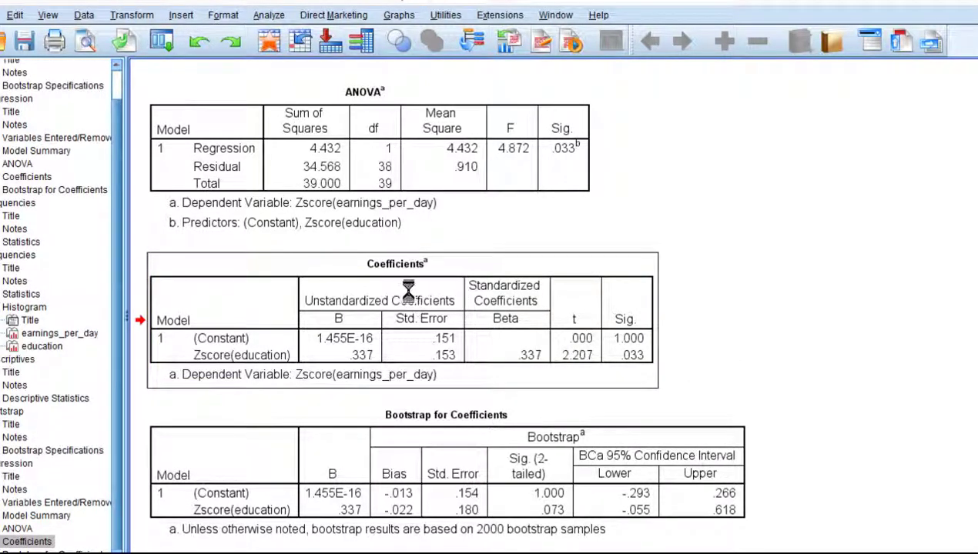
# Reopen Linear Regression and request 95% confidence intervals for the coefficients.
pyautogui.click(630, 187)
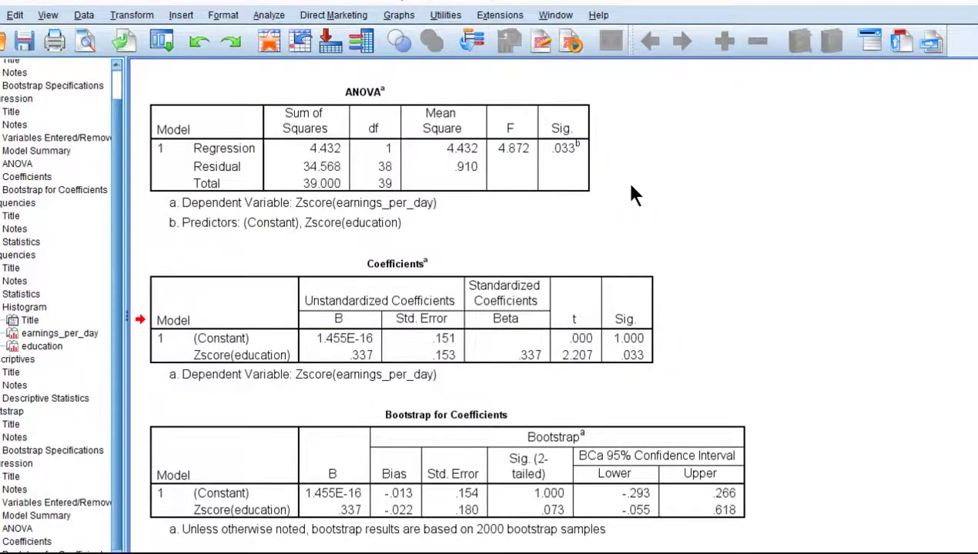
pyautogui.click(269, 15)
pyautogui.moveTo(332, 179)
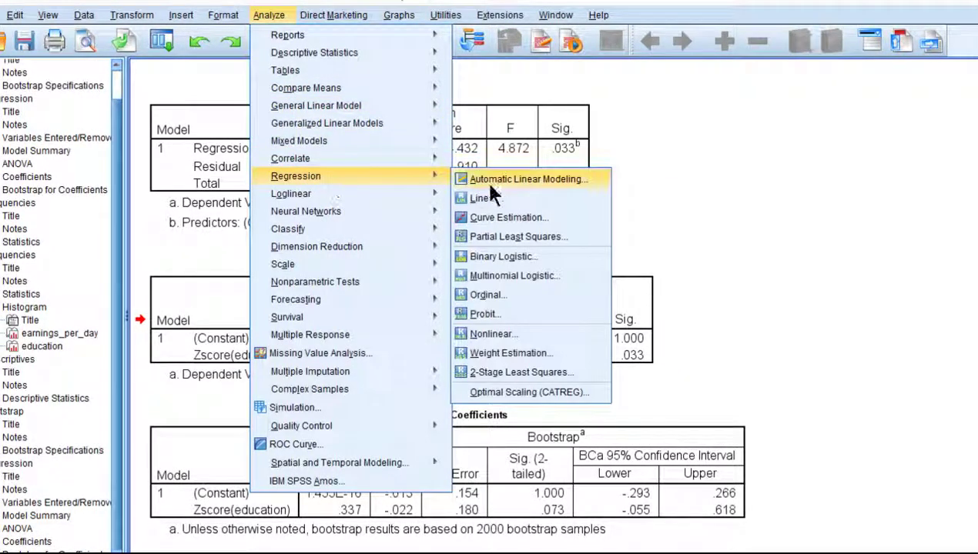
pyautogui.click(466, 198)
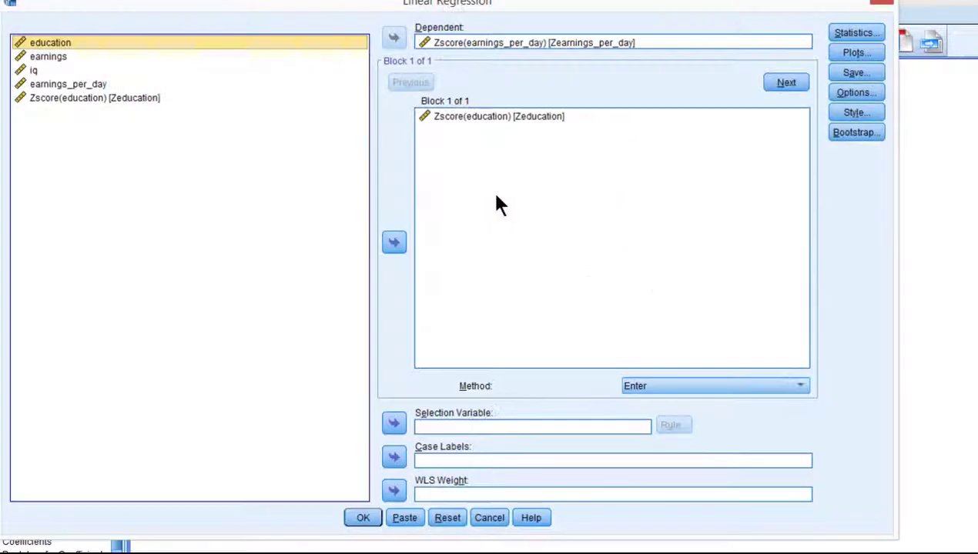
pyautogui.click(853, 33)
pyautogui.click(321, 59)
pyautogui.click(351, 222)
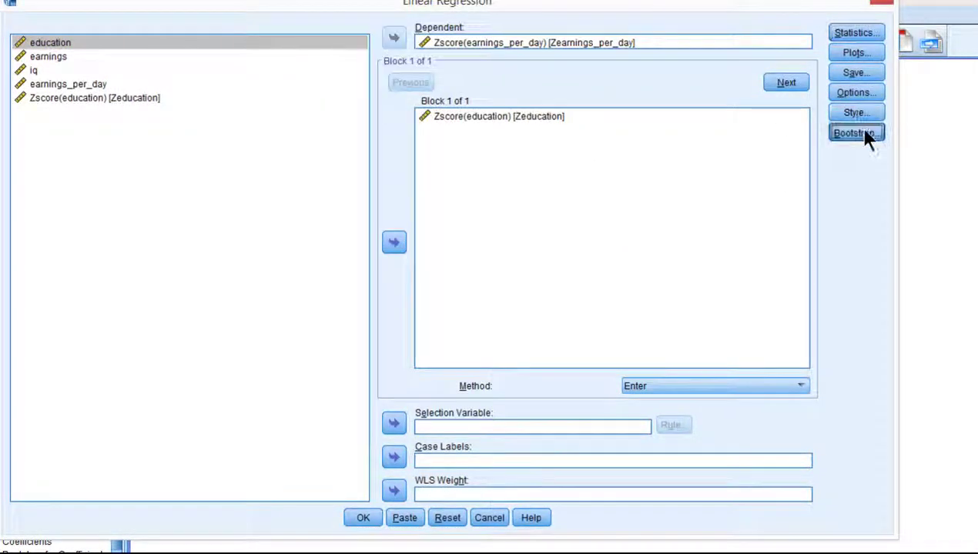
# Turn bootstrapping off and run the standardized regression.
pyautogui.click(861, 134)
pyautogui.click(377, 100)
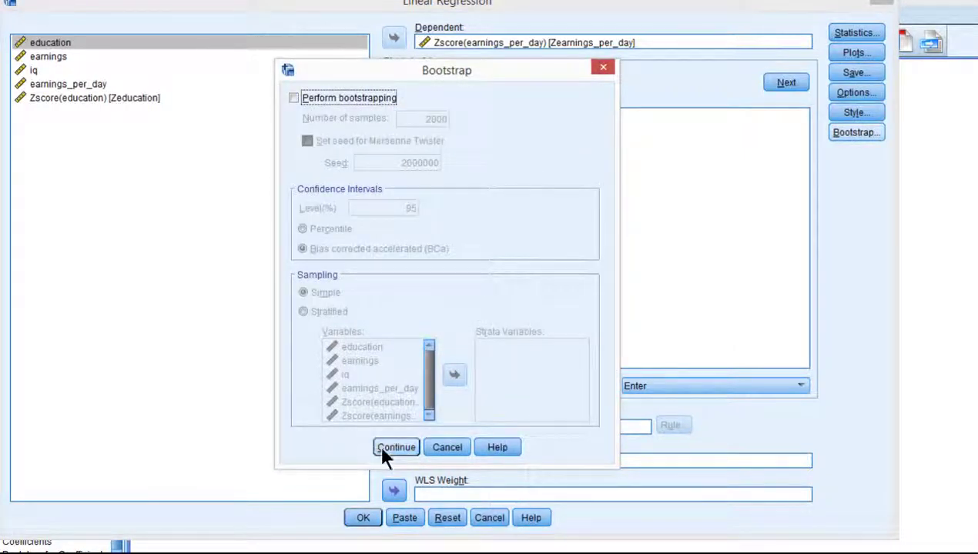
pyautogui.click(379, 444)
pyautogui.click(363, 519)
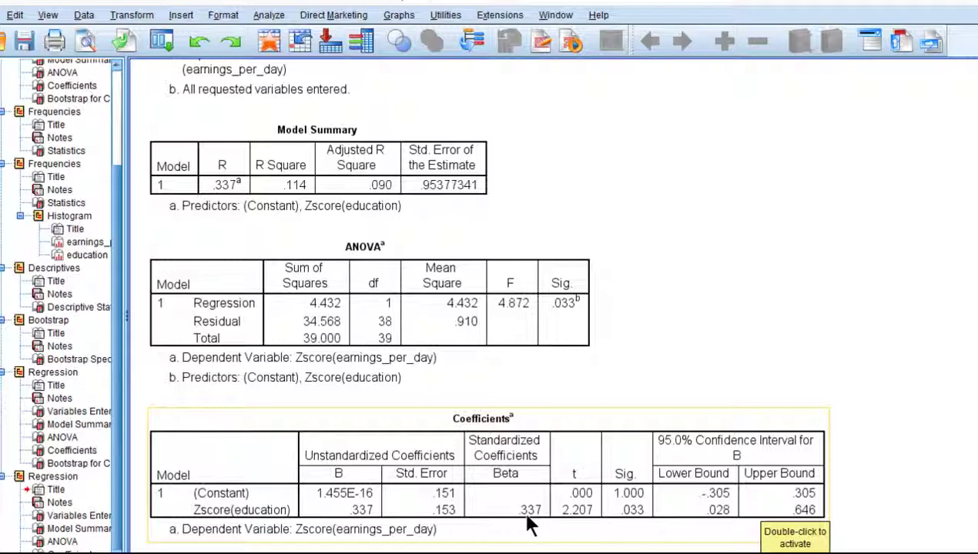
pyautogui.scroll(-5, 527, 523)
pyautogui.scroll(3, 528, 523)
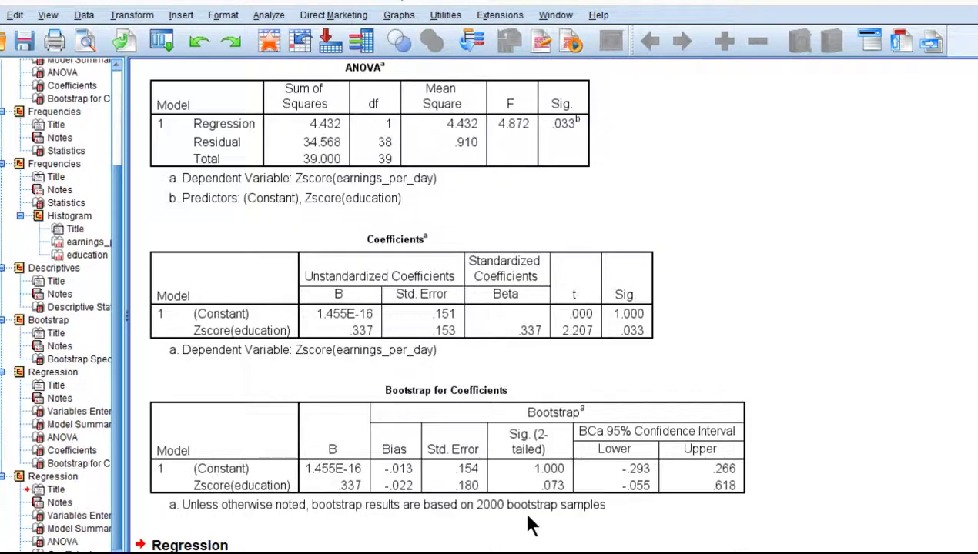
pyautogui.click(510, 440)
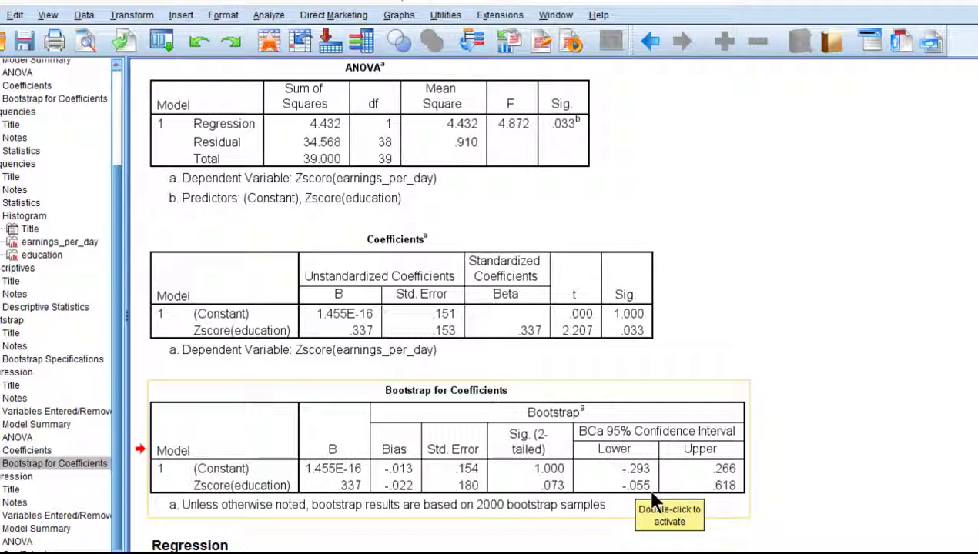
pyautogui.scroll(-15, 645, 486)
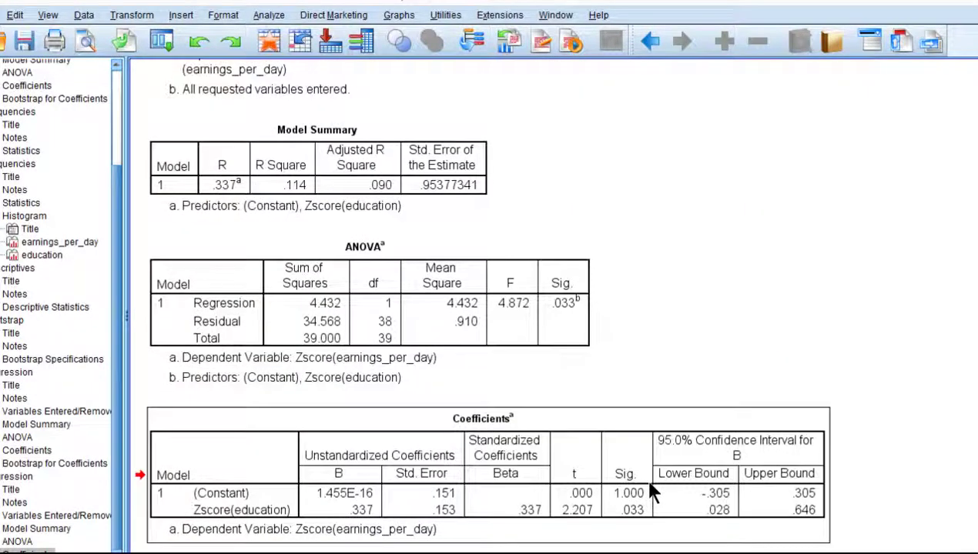
pyautogui.click(649, 485)
pyautogui.scroll(15, 643, 491)
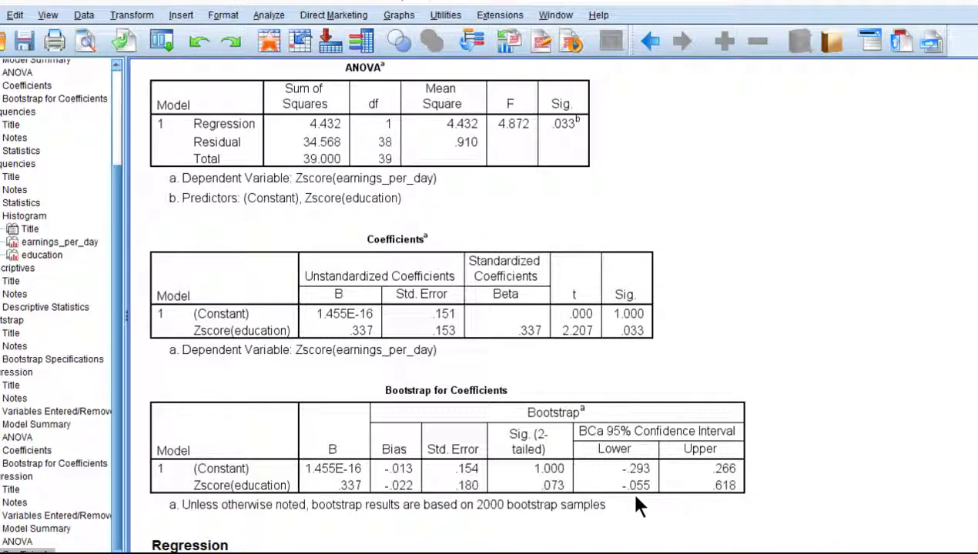